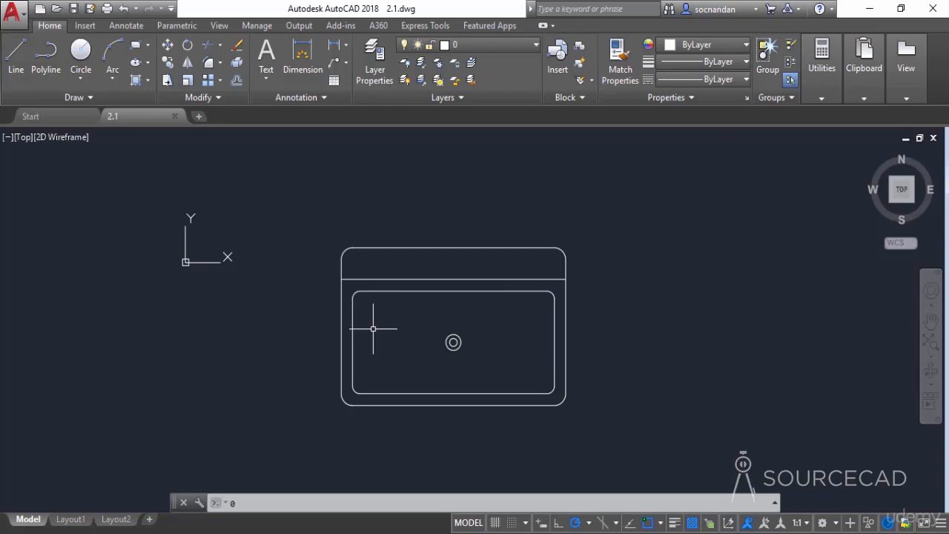
Start a block definition named Sink with its base point at the midpoint of the sink's bottom edge
left_click(581, 47)
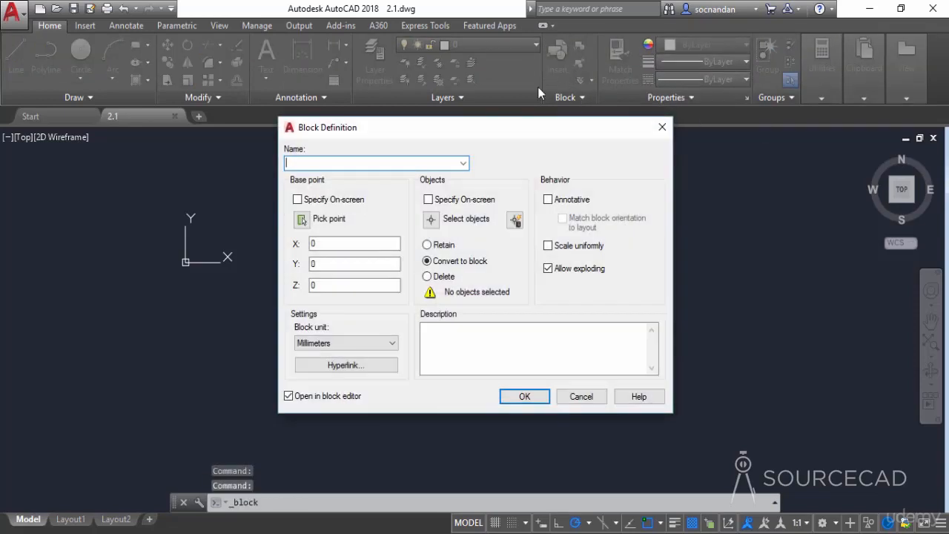
type("Sink")
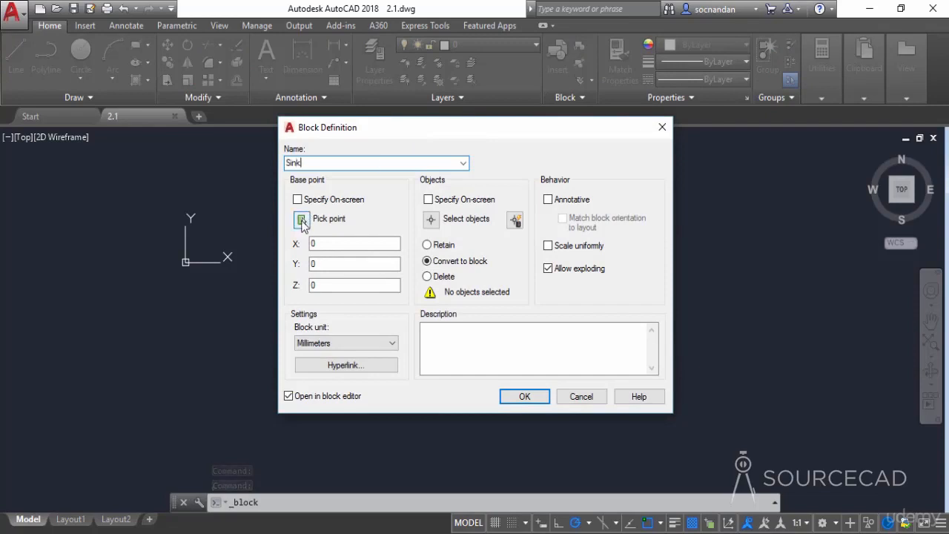
left_click(301, 220)
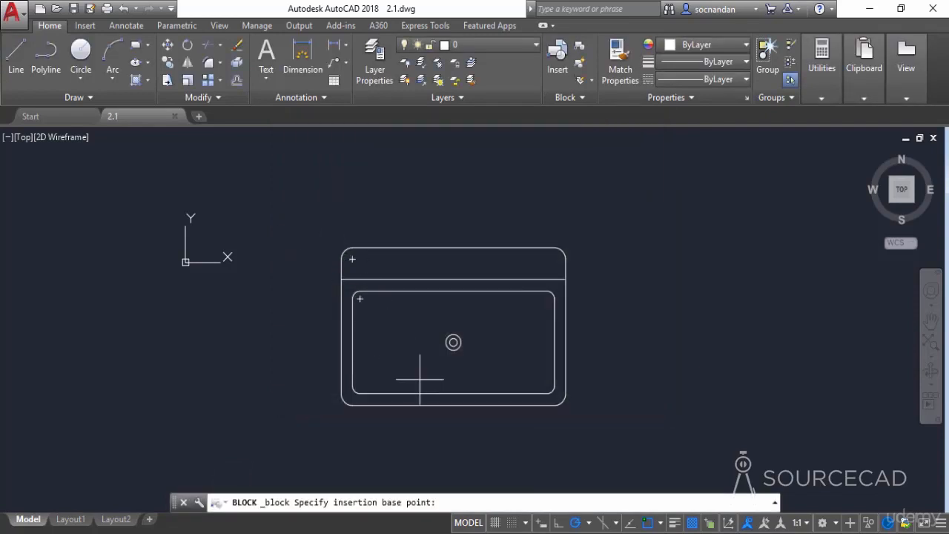
left_click(454, 406)
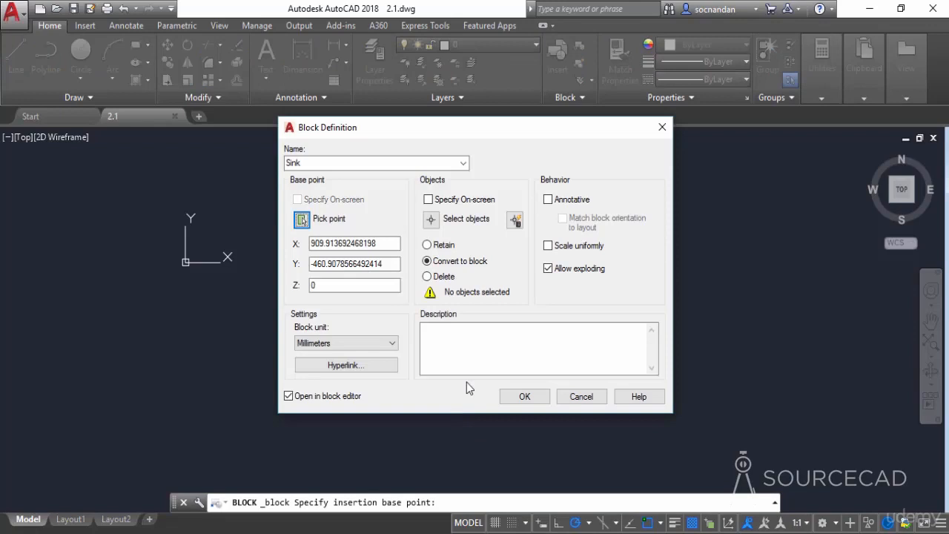
Include all the sink geometry in the block and create it, opening it in the block editor
left_click(434, 221)
left_click(627, 440)
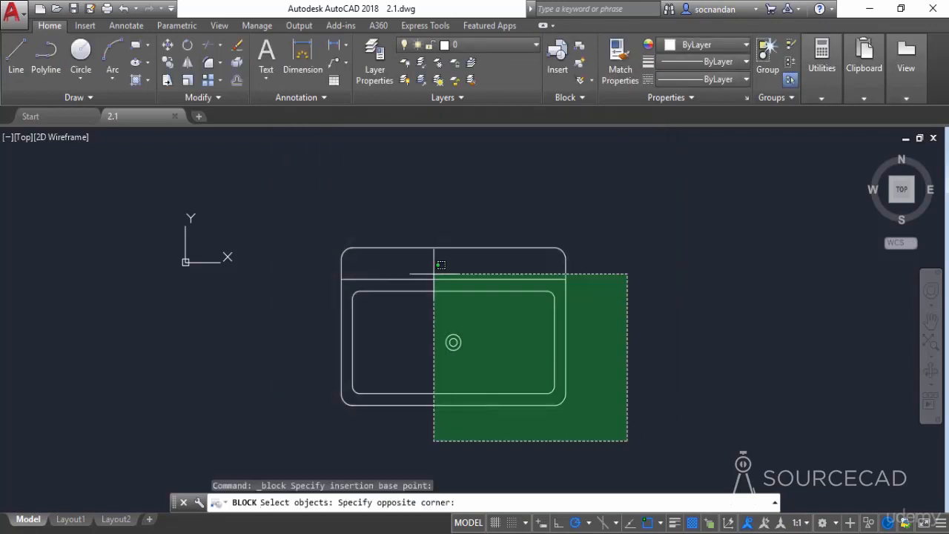
left_click(300, 202)
key("Return")
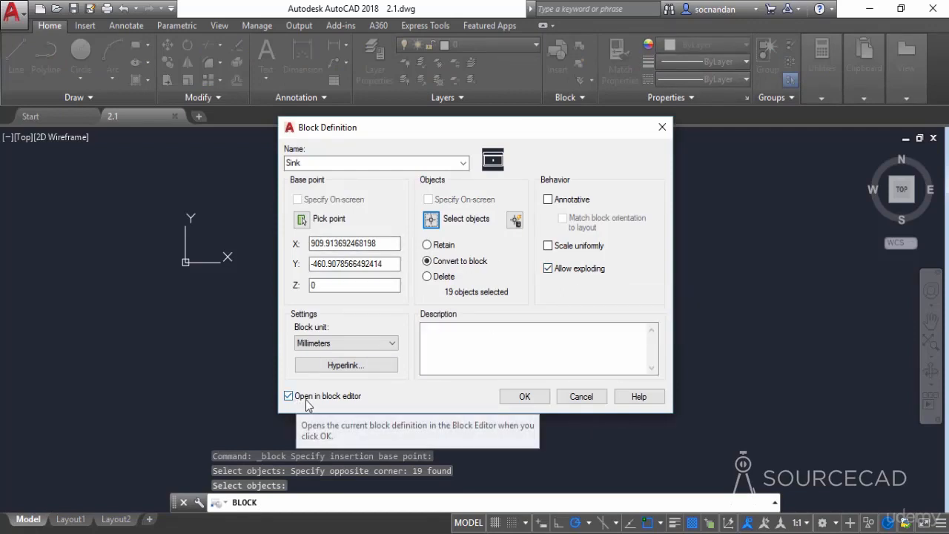
left_click(534, 399)
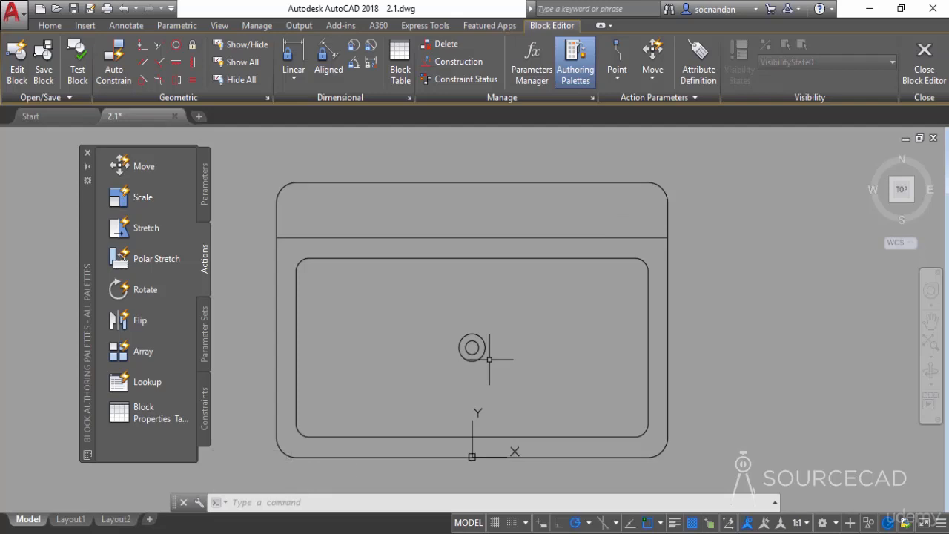
Add a linear parameter across the sink's full width between the side edge midpoints, with its label below the sink
left_click(206, 192)
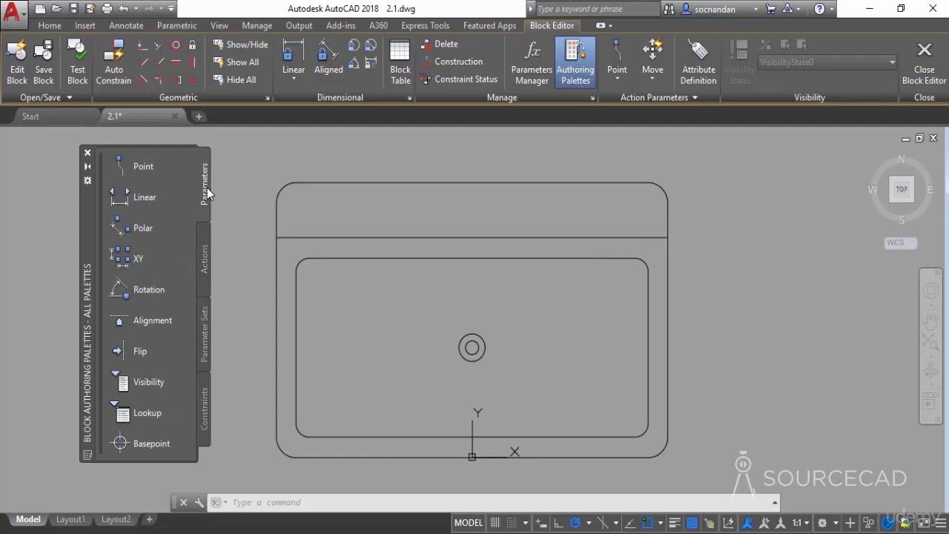
left_click(145, 199)
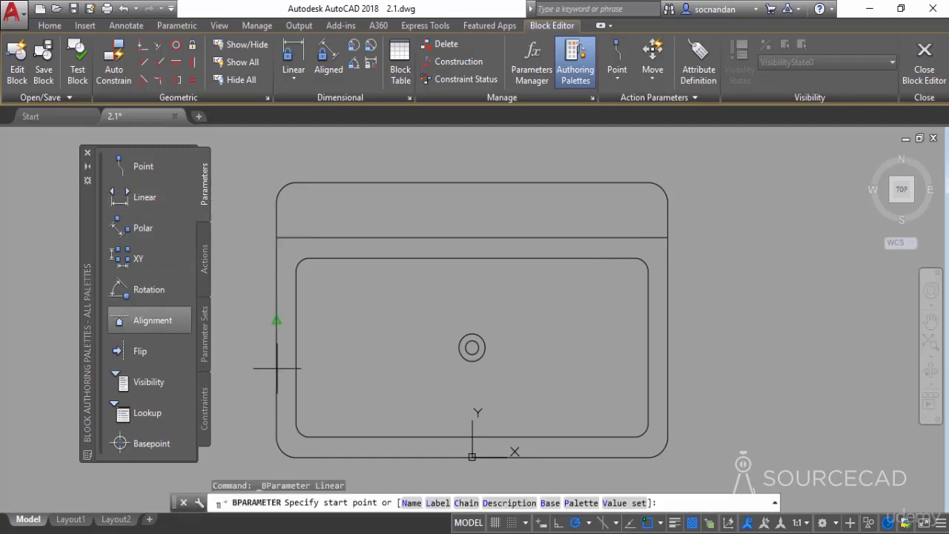
left_click(276, 320)
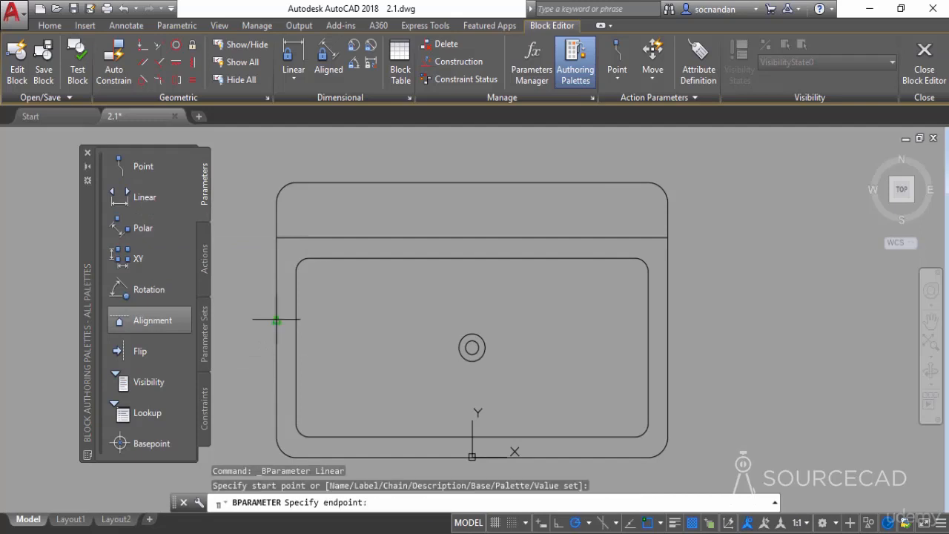
left_click(667, 320)
scroll(666, 371, "down", 3)
middle_click_drag(671, 411, 546, 328)
left_click(549, 376)
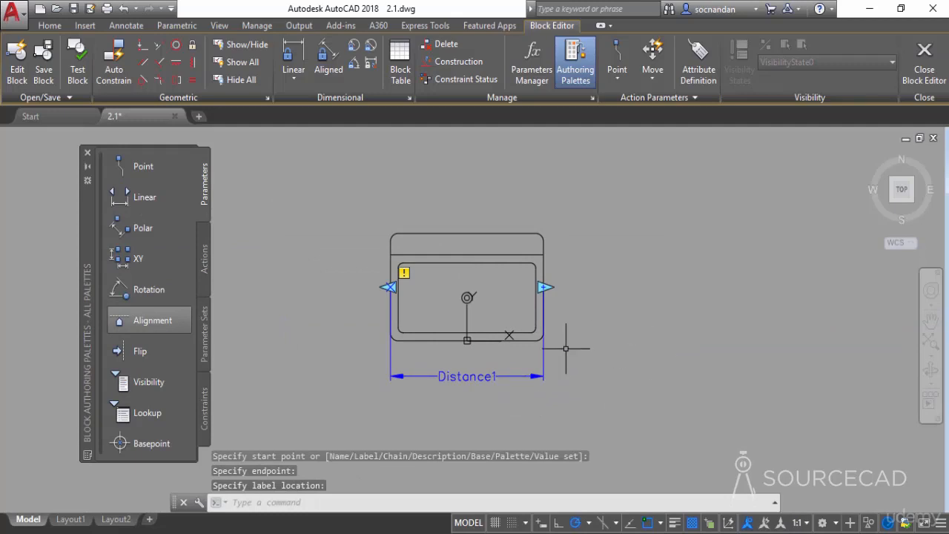
Add a Stretch action to the linear parameter's right point, framing and selecting the sink's right part including the drain
left_click(206, 259)
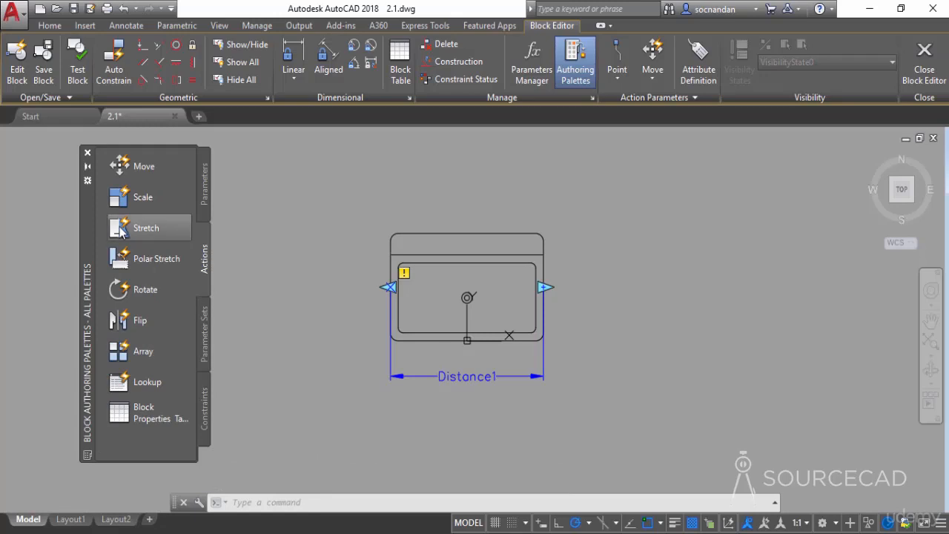
left_click(181, 228)
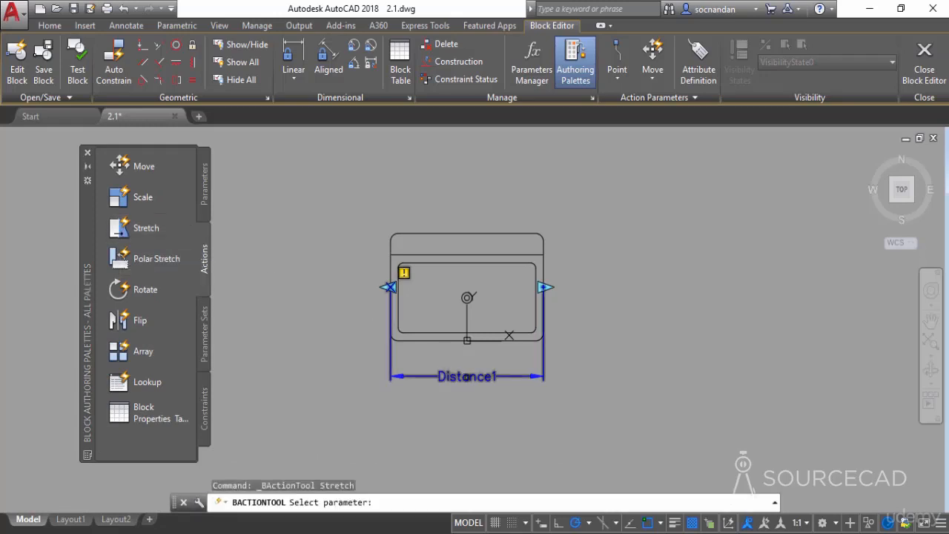
left_click(466, 377)
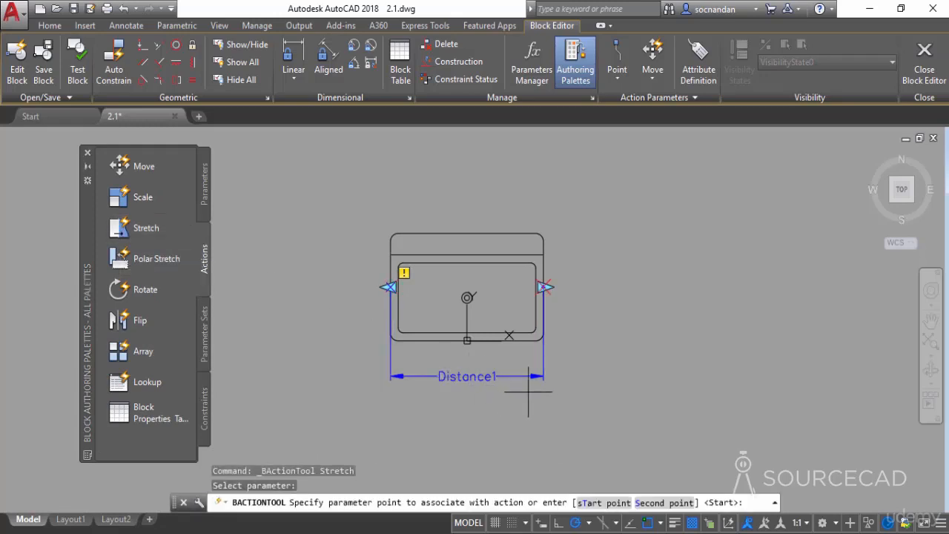
left_click(543, 286)
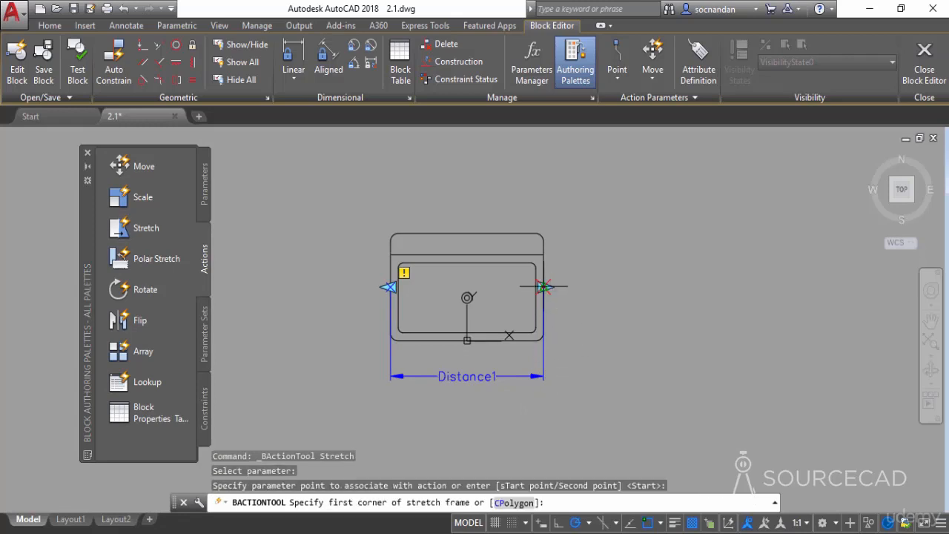
left_click(581, 394)
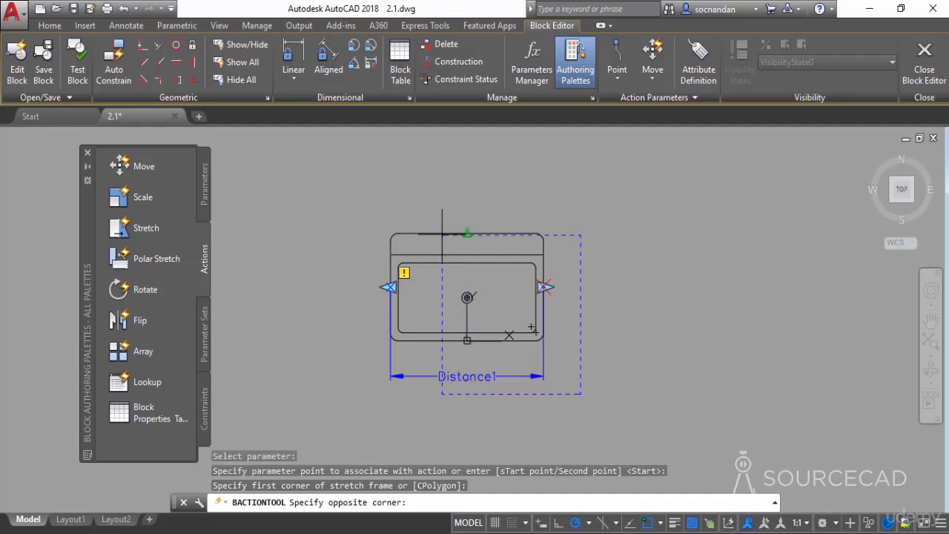
left_click(441, 197)
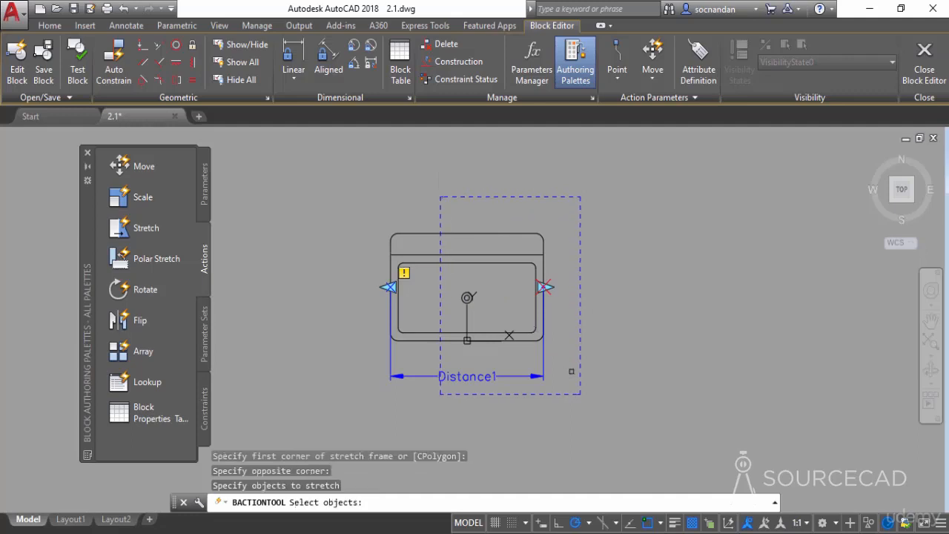
left_click(587, 403)
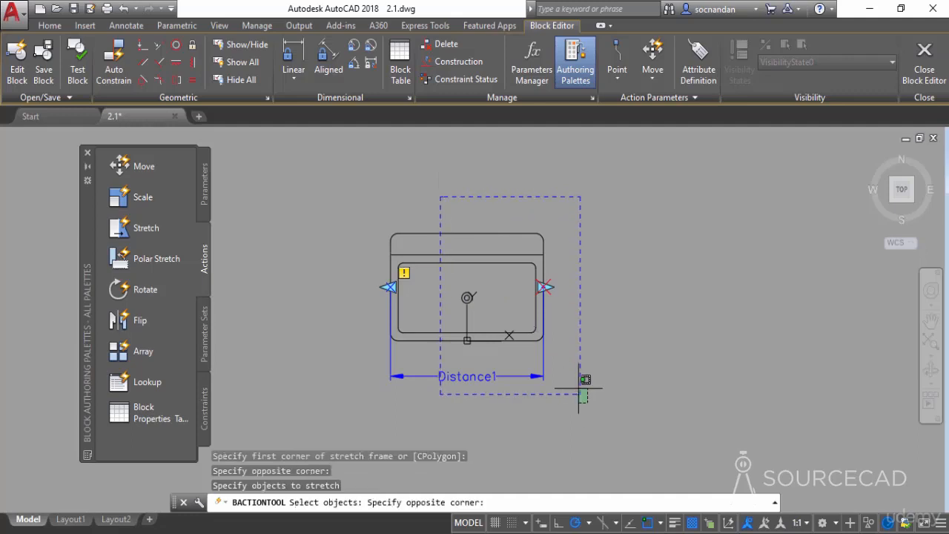
left_click(438, 193)
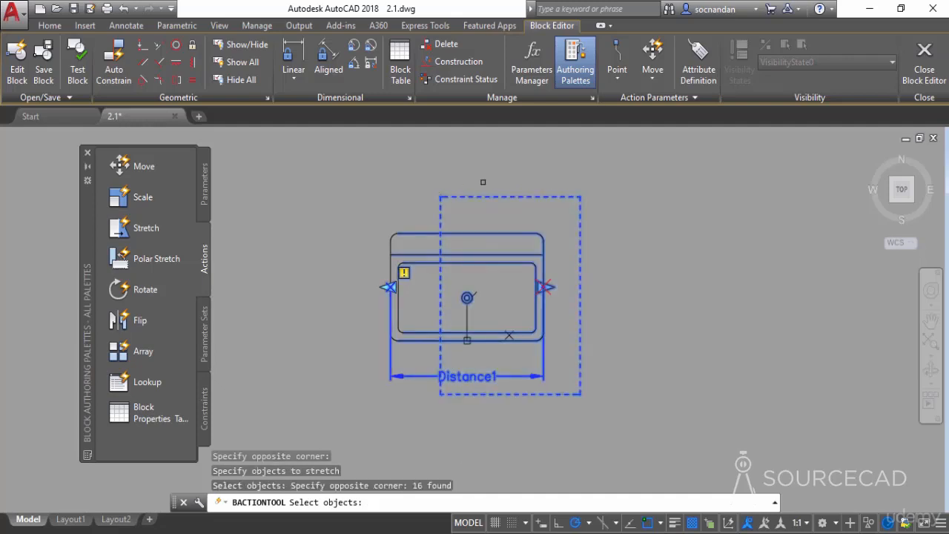
key("Return")
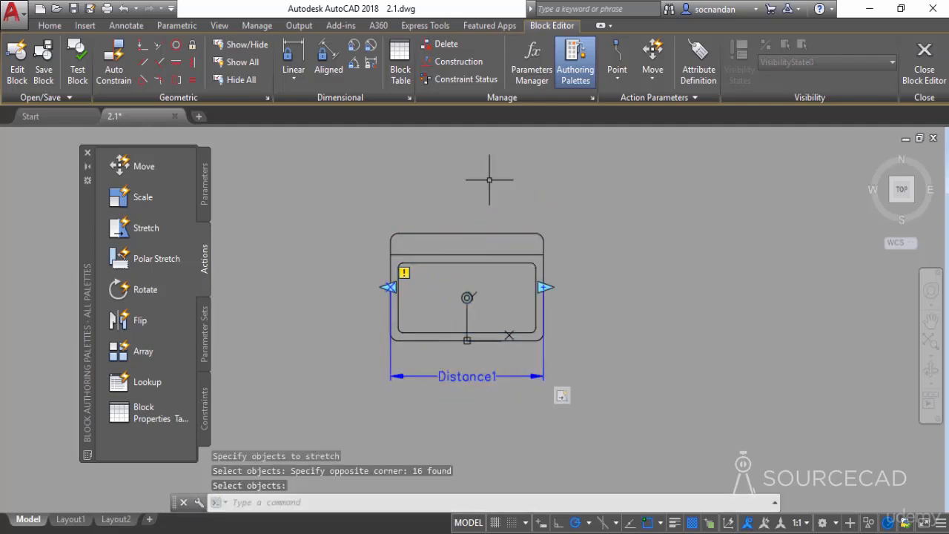
Add a Stretch action to the linear parameter's left point, framing and selecting the sink's left part including the drain
left_click(160, 229)
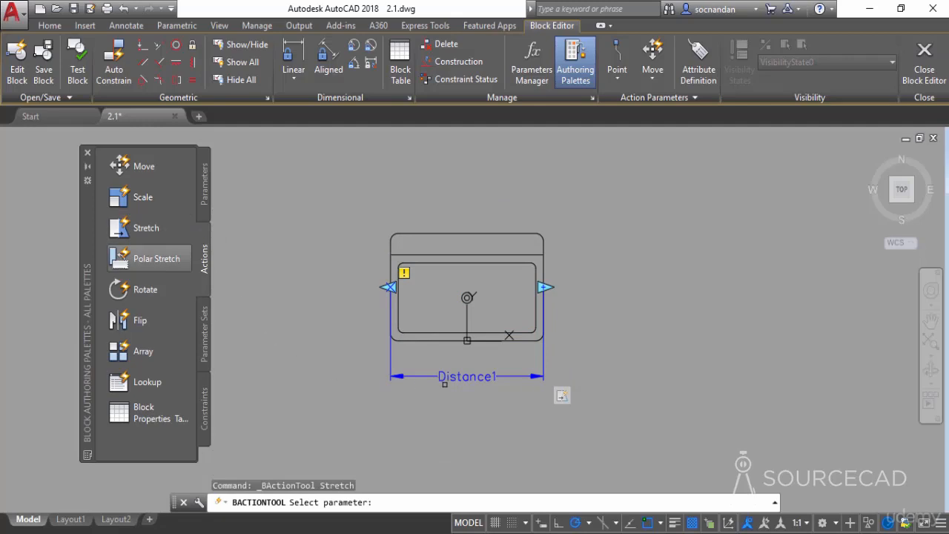
left_click(437, 385)
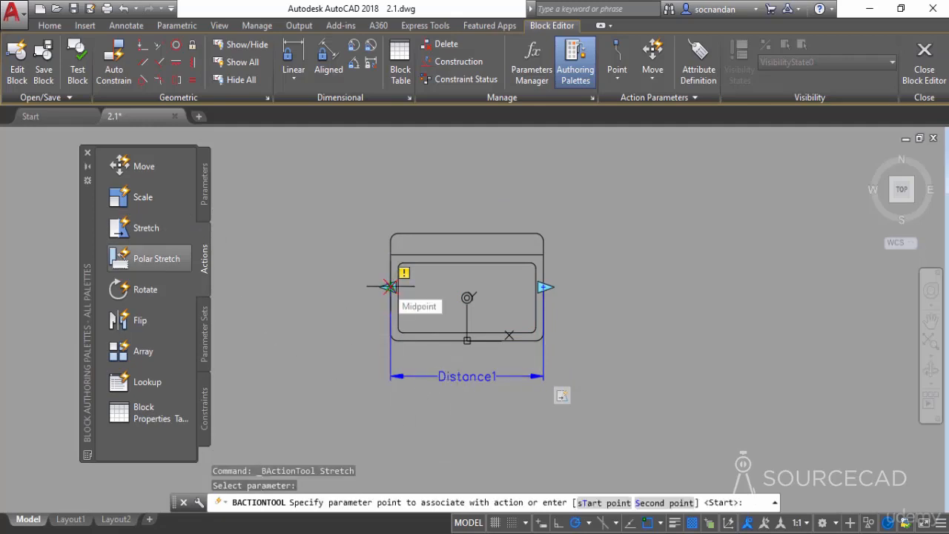
left_click(388, 286)
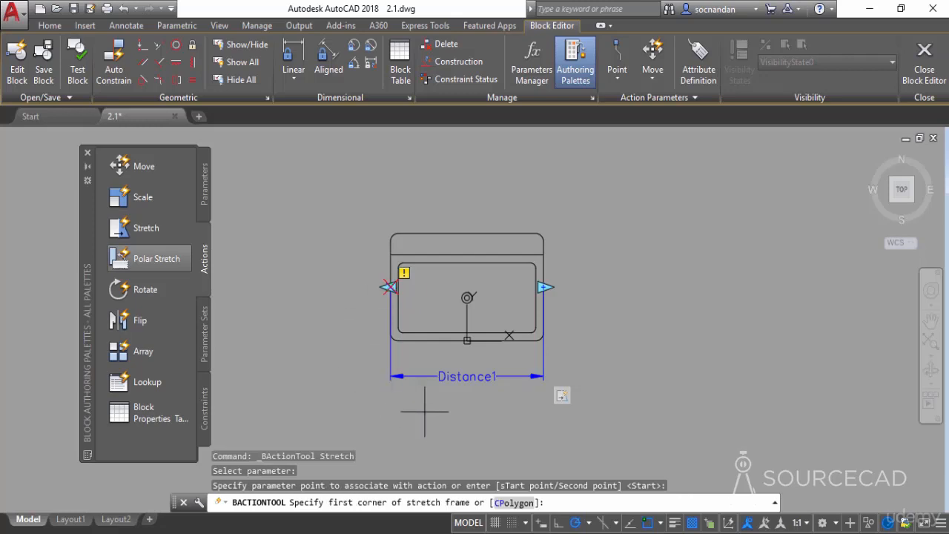
left_click(489, 408)
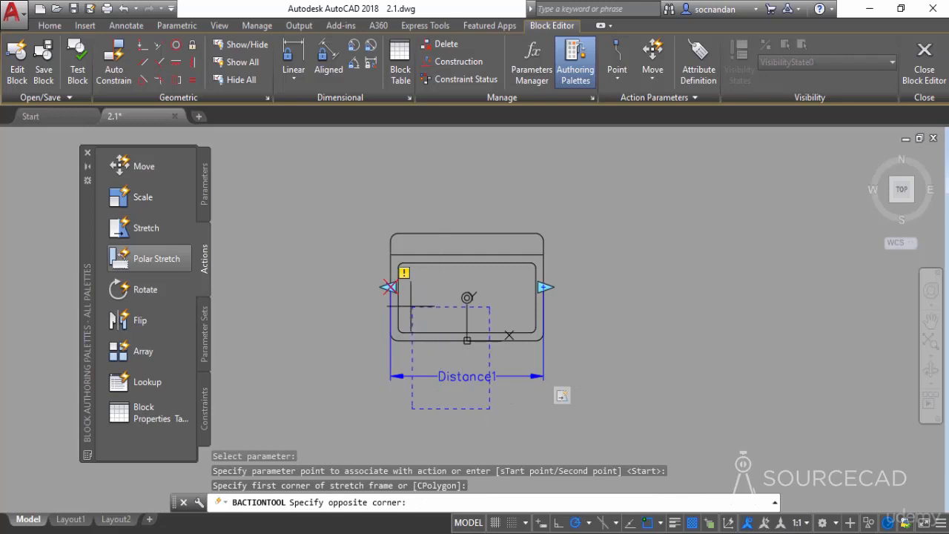
left_click(354, 213)
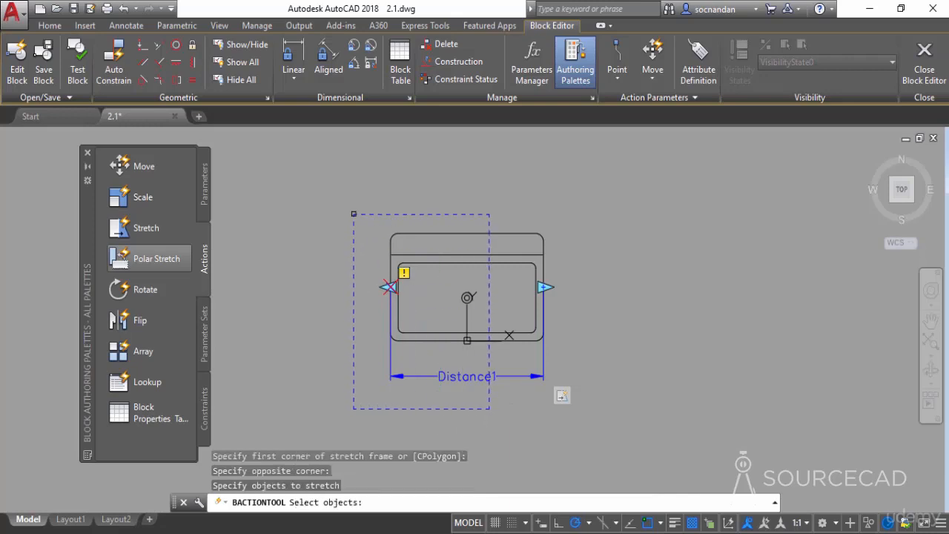
left_click(492, 413)
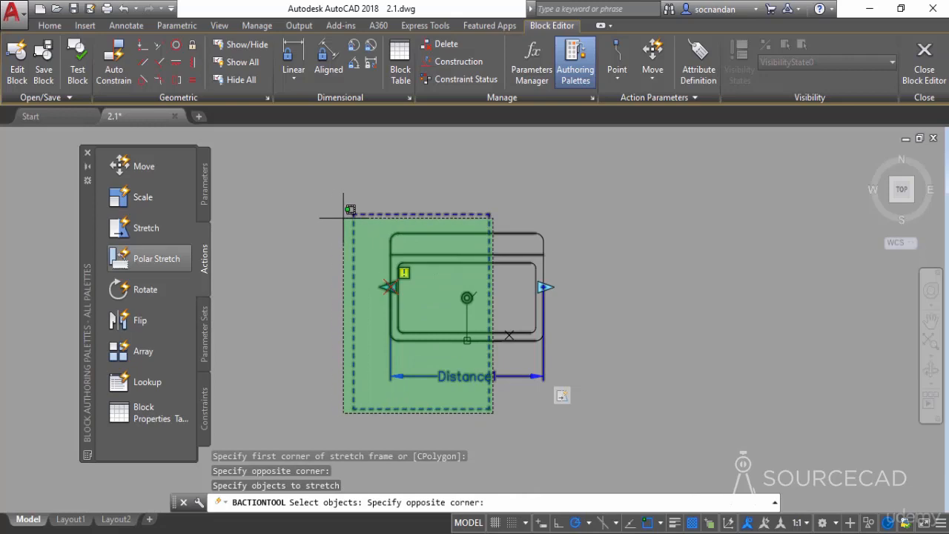
left_click(343, 218)
key("Return")
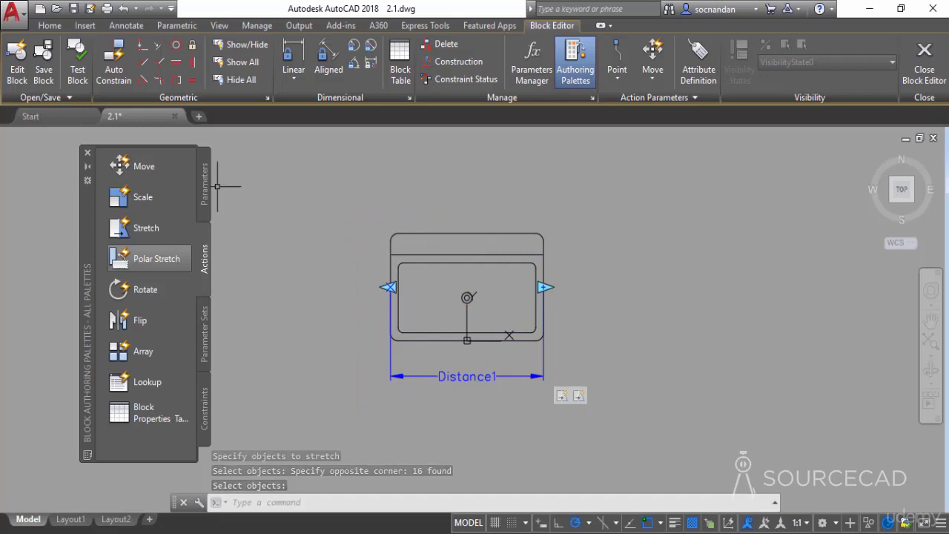
Test the Sink block by stretching it outward with both its right and left width grips
left_click(88, 88)
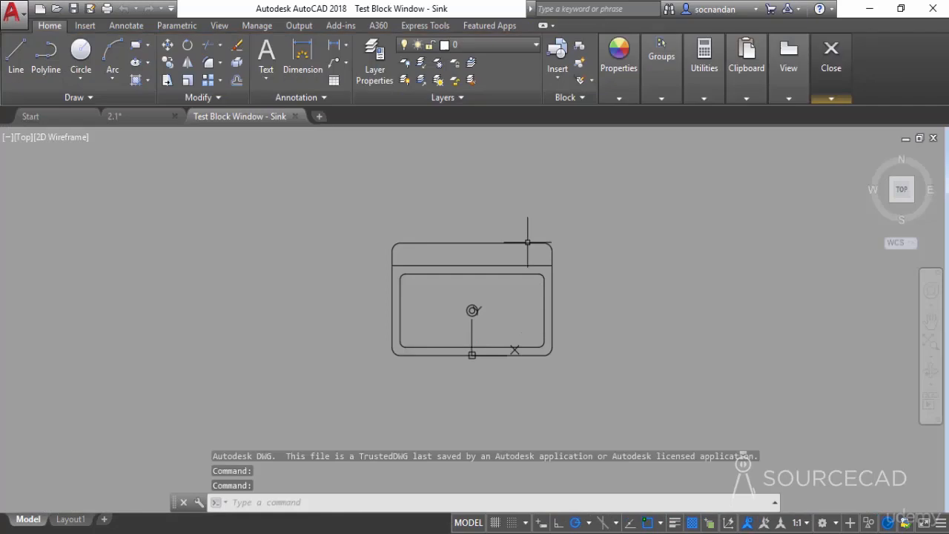
left_click(528, 266)
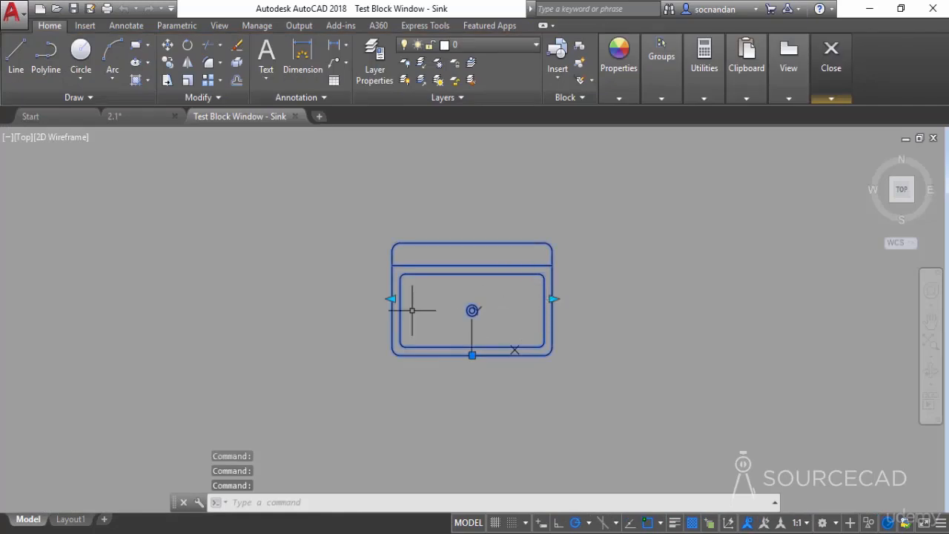
left_click(552, 299)
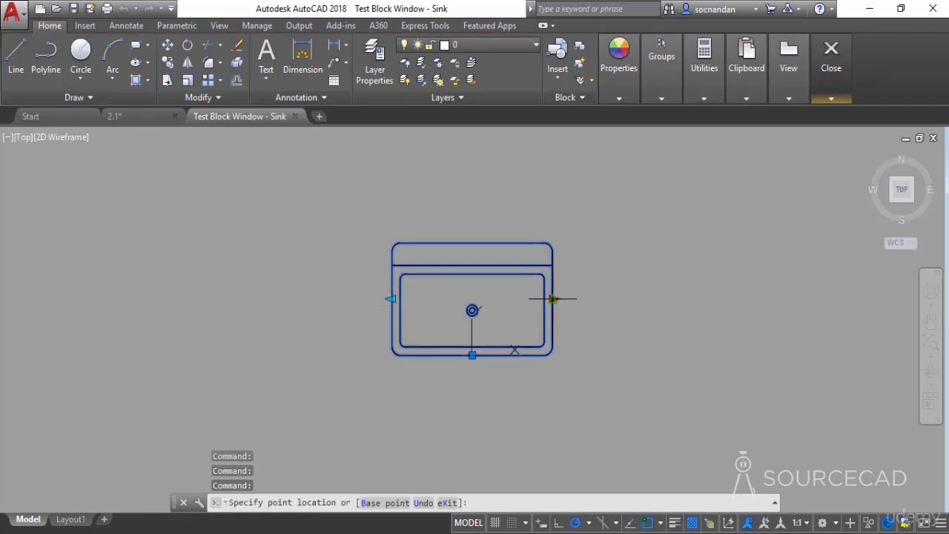
left_click(586, 301)
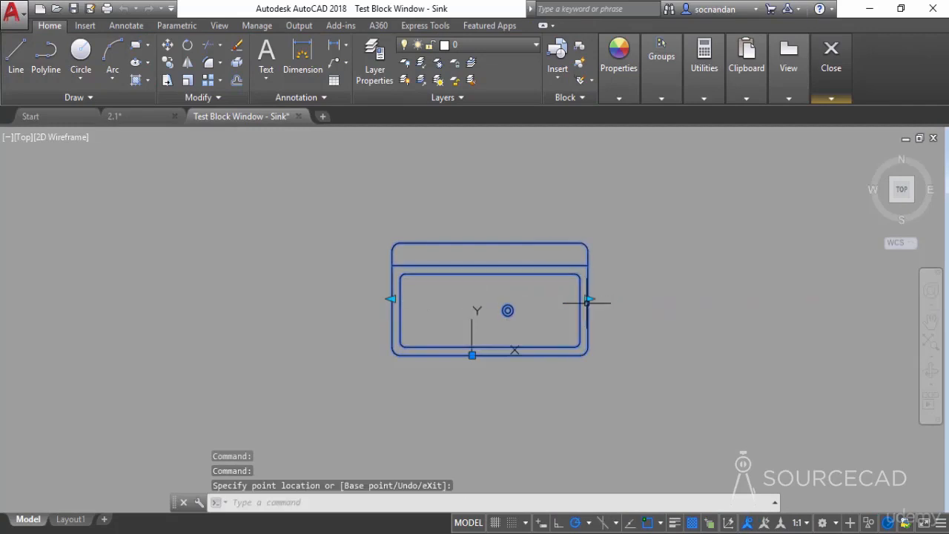
left_click(391, 299)
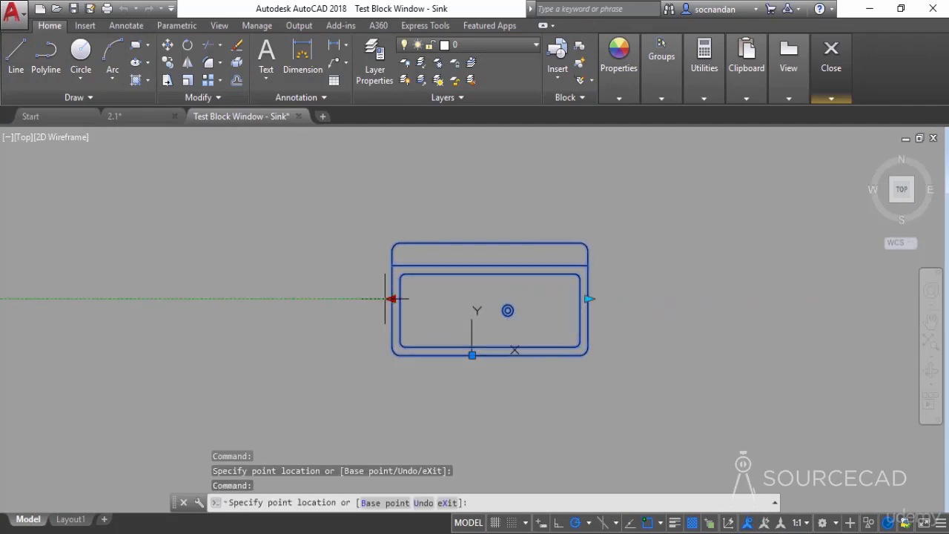
left_click(343, 299)
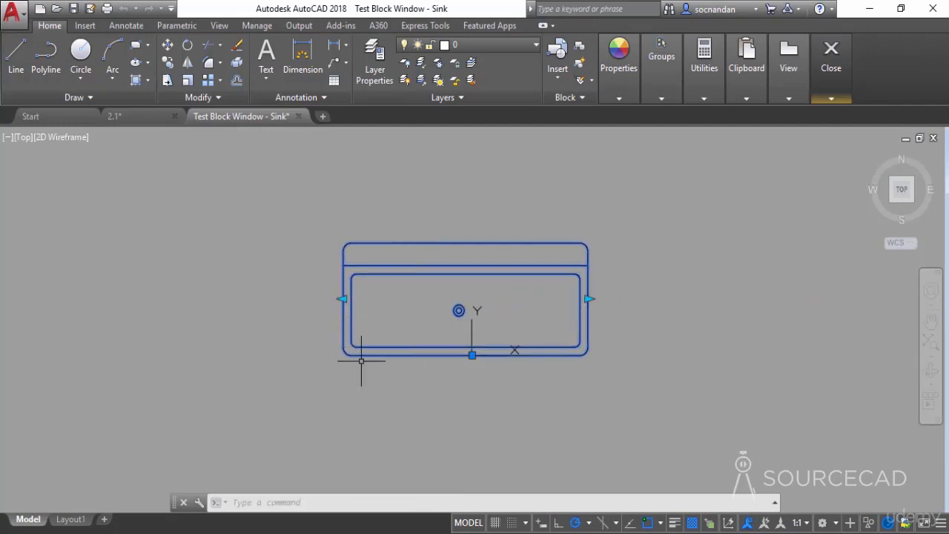
left_click(588, 299)
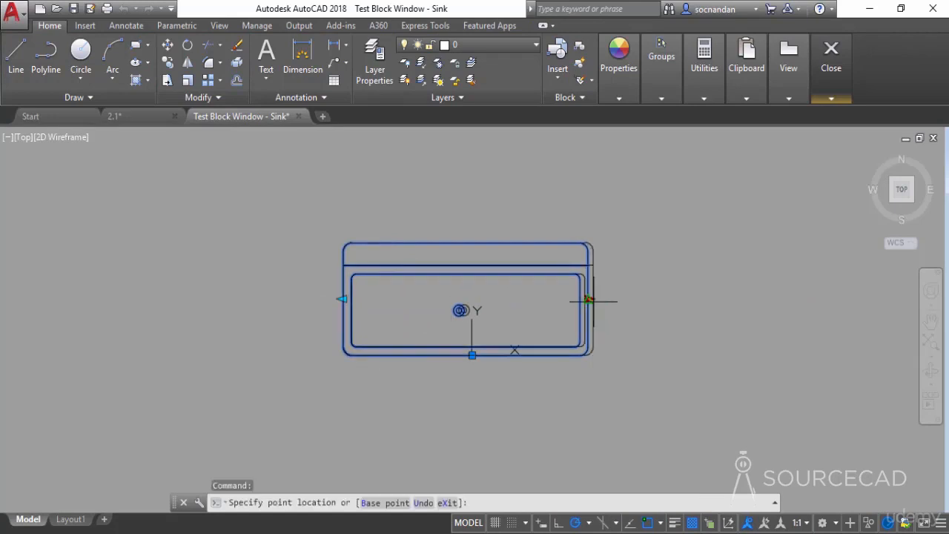
left_click(639, 299)
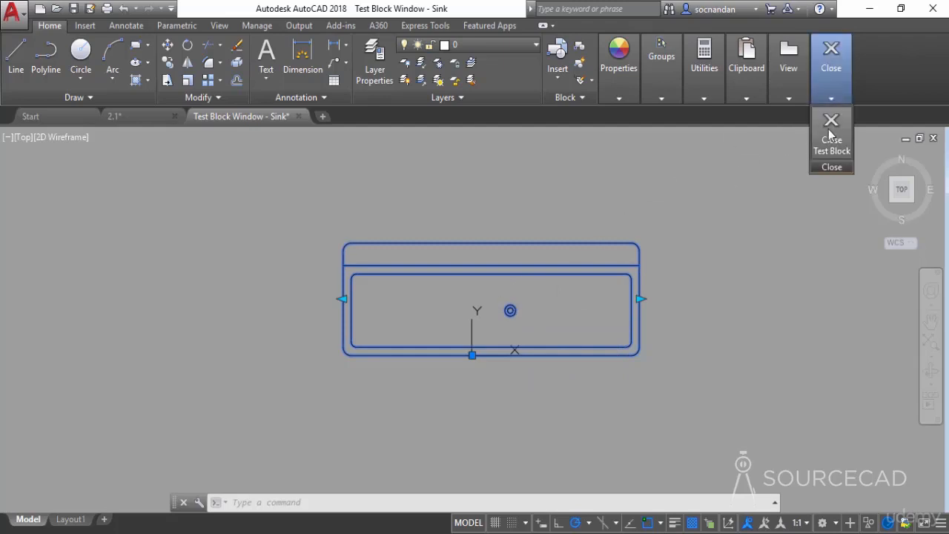
Leave the block test and set the linear parameter's base location to Midpoint
left_click(830, 125)
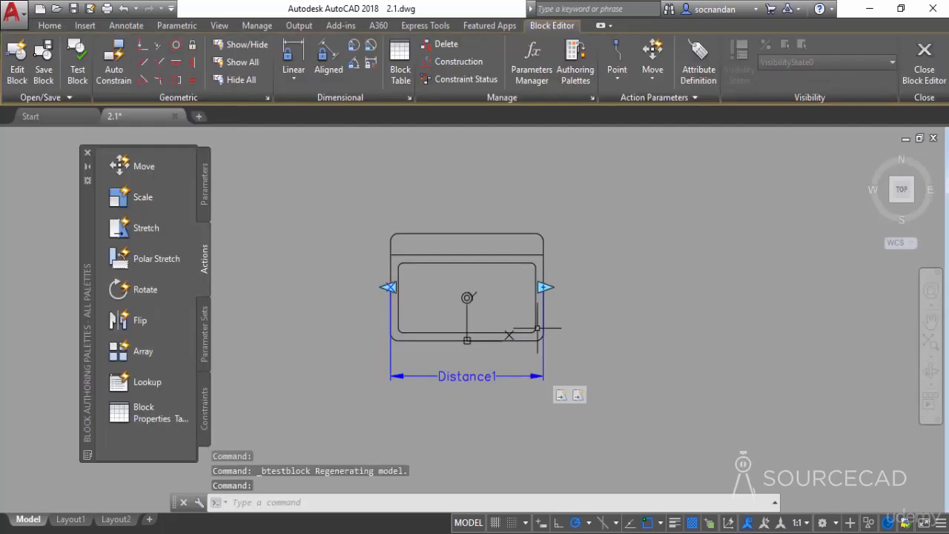
left_click(491, 377)
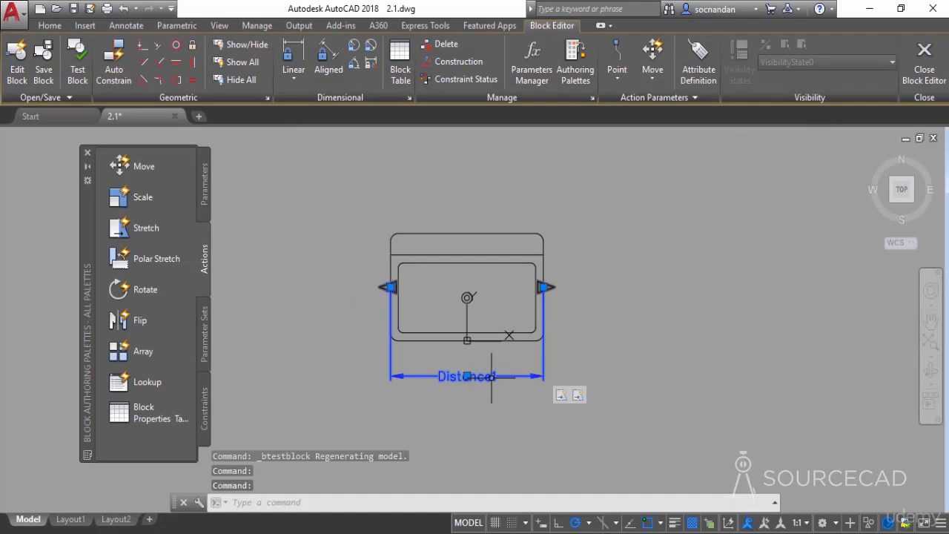
right_click(583, 281)
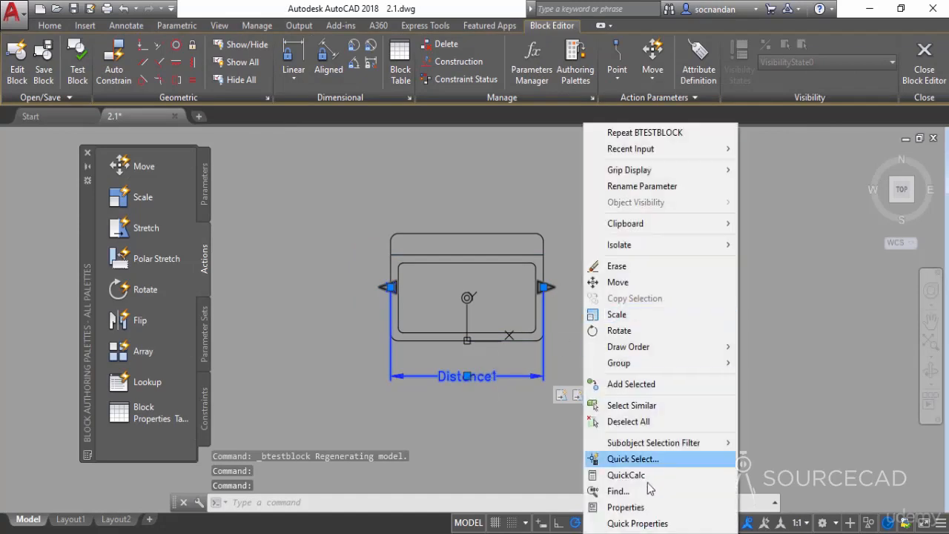
left_click(638, 509)
left_click_drag(613, 273, 617, 418)
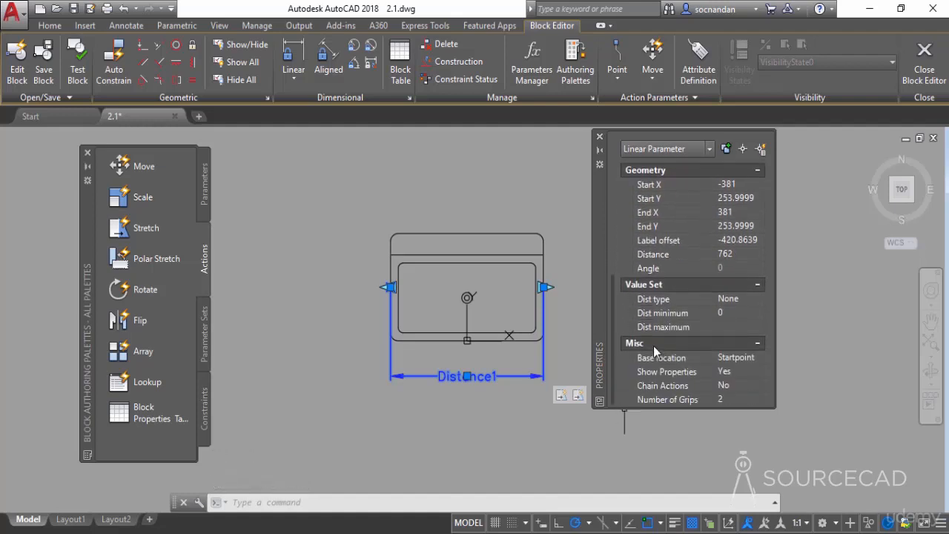
left_click(752, 358)
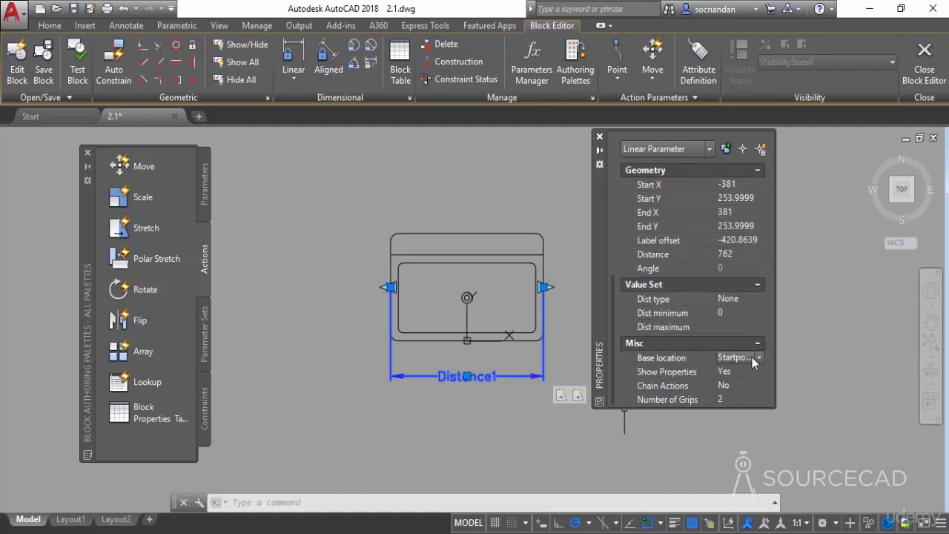
left_click(741, 382)
left_click(600, 137)
Test the Sink block by stretching its right width grip outward by about 187 units, and close the test
left_click(77, 73)
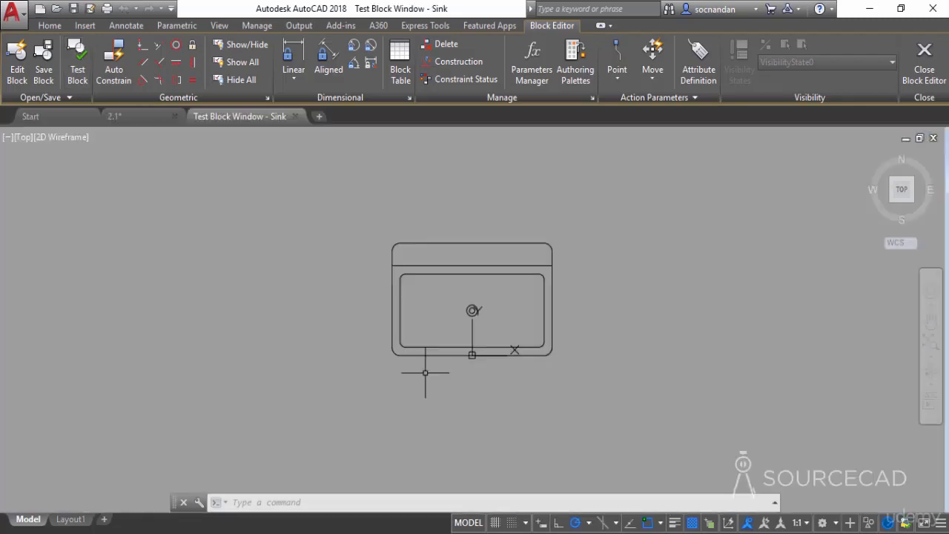
left_click(552, 282)
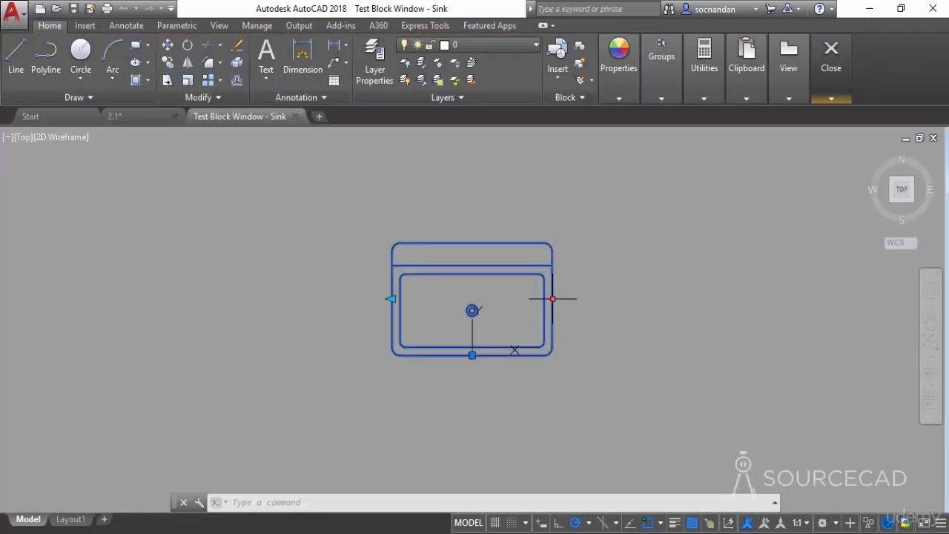
left_click(552, 299)
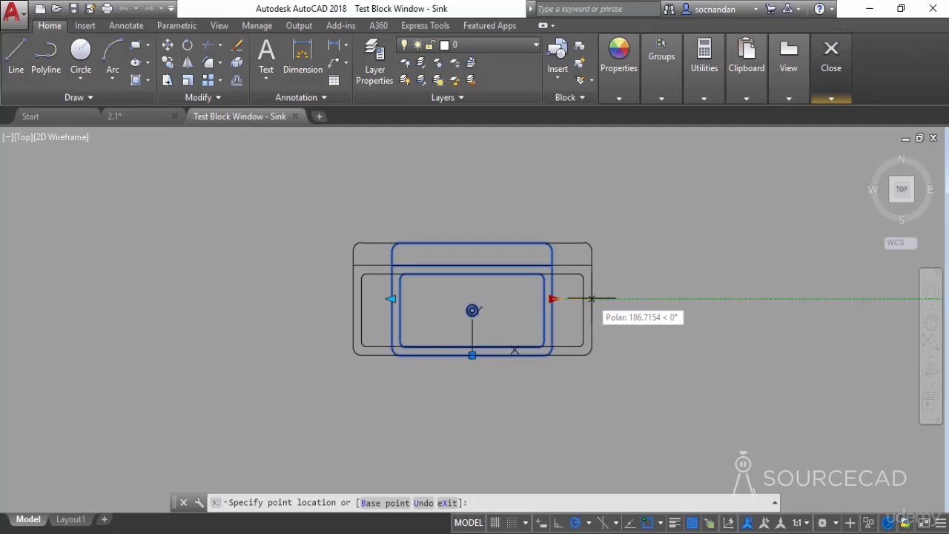
left_click(591, 299)
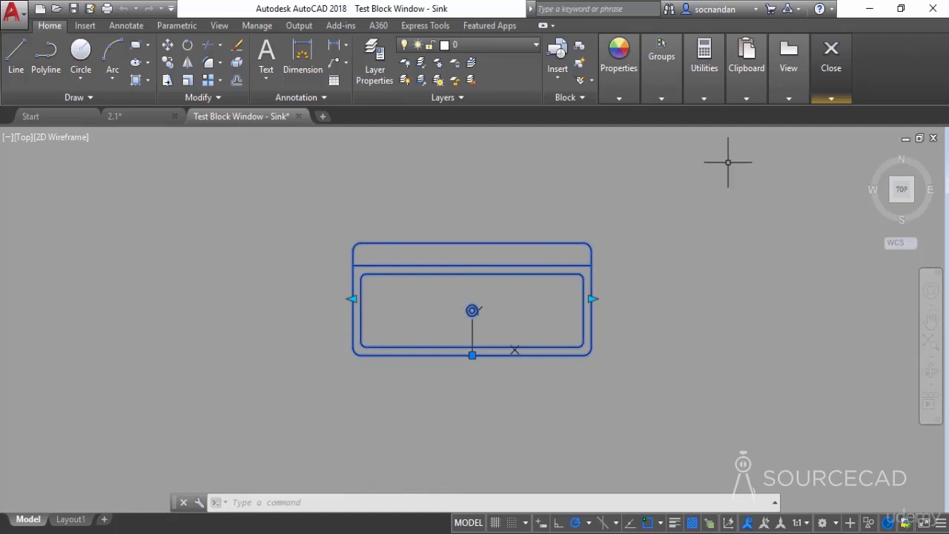
mouse_move(828, 91)
left_click(832, 145)
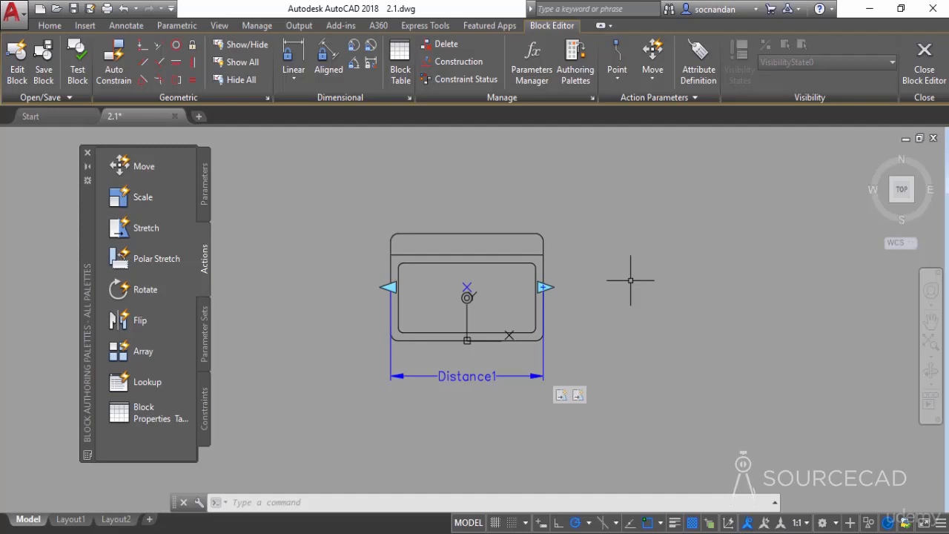
Set the distance type of the linear parameter's value set to List
left_click(483, 376)
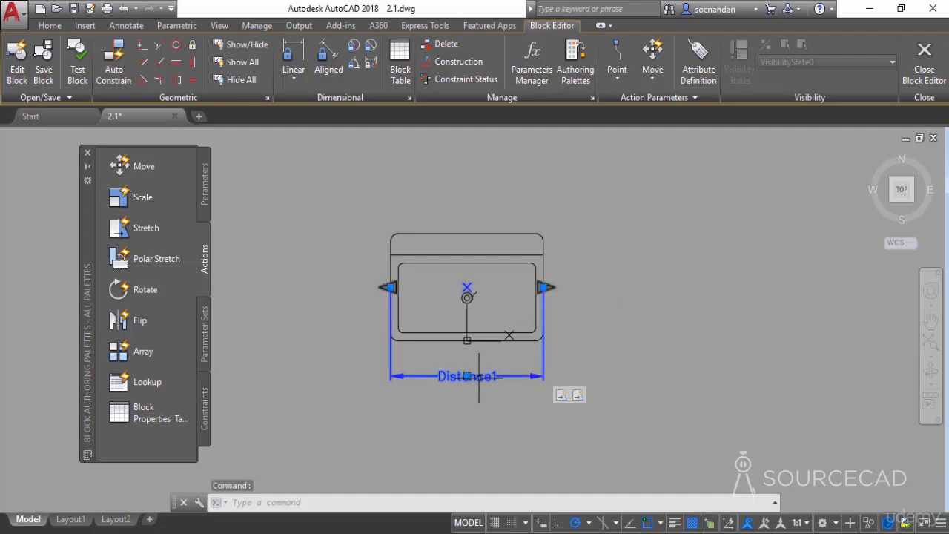
right_click(573, 298)
left_click(637, 507)
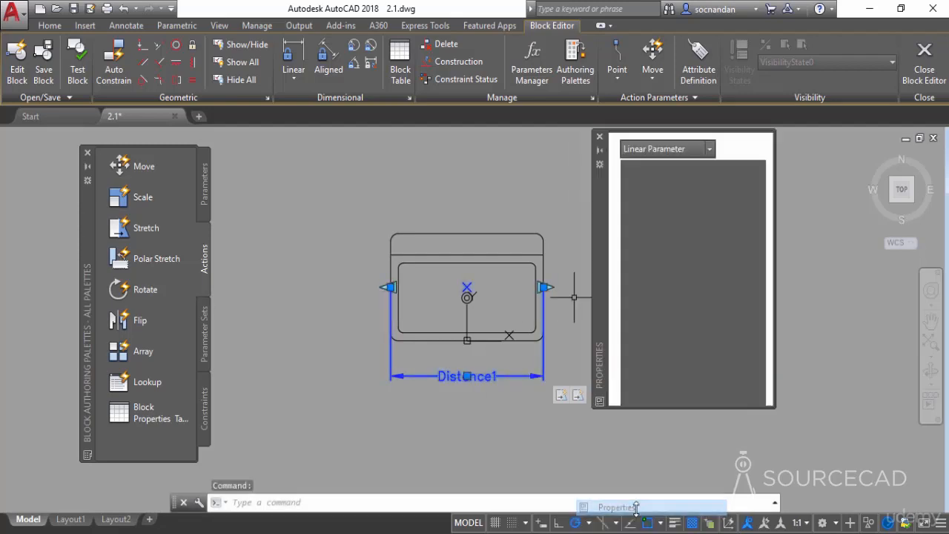
left_click_drag(614, 273, 617, 405)
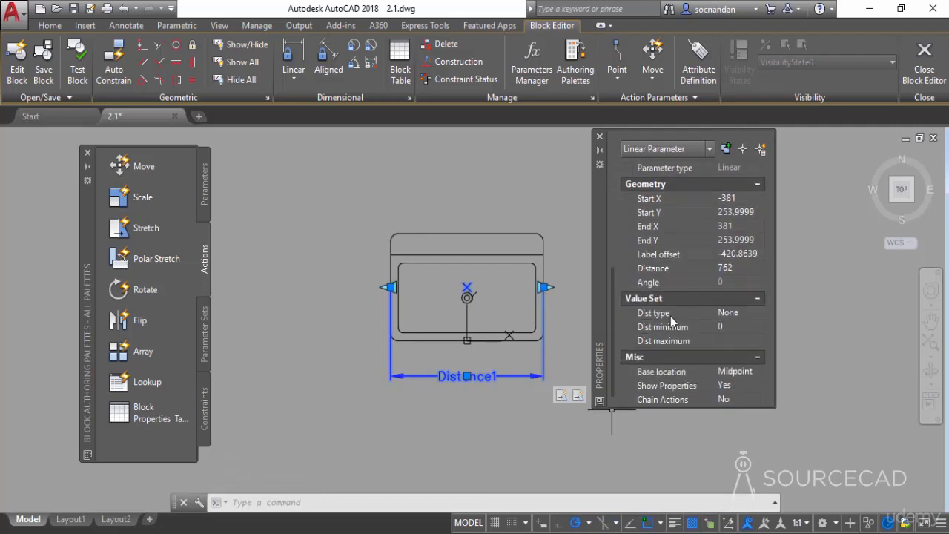
left_click(759, 313)
left_click(761, 313)
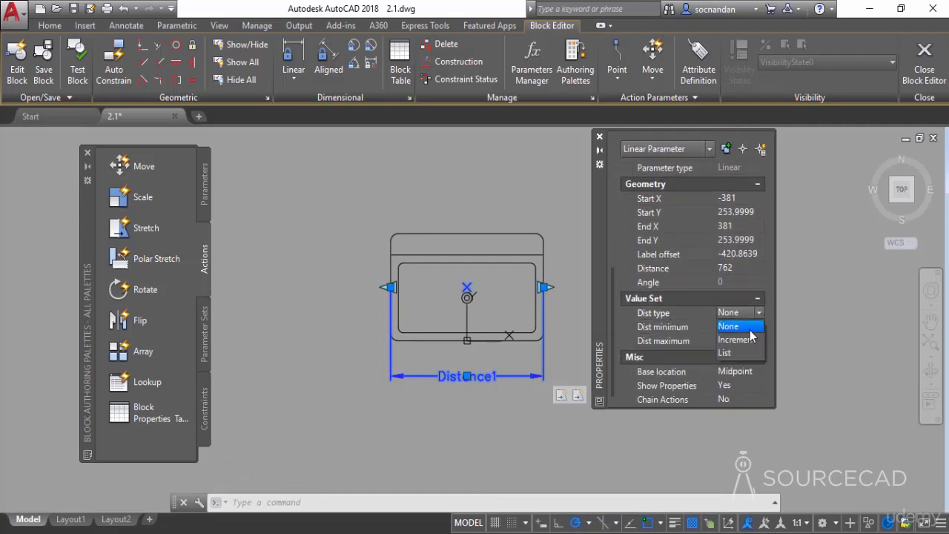
left_click(744, 352)
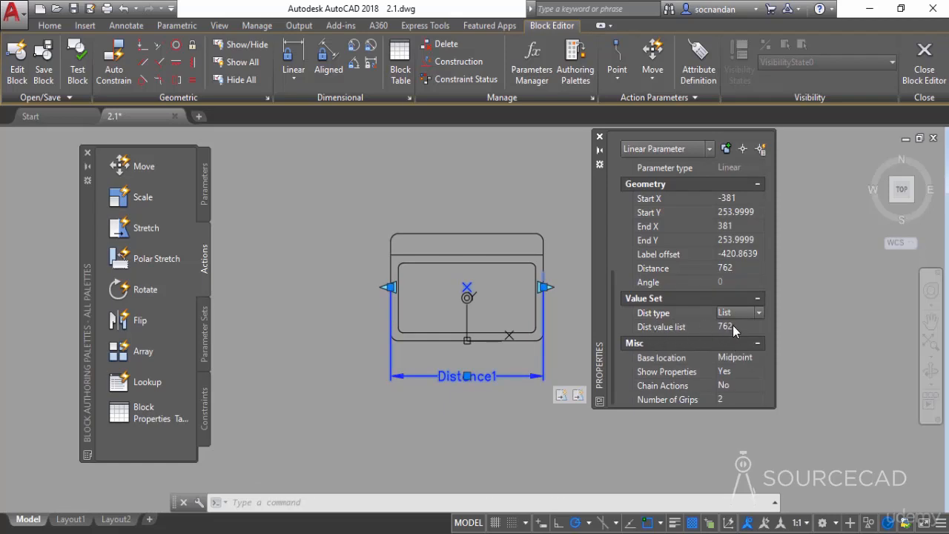
Add the distances 800, 850 and 900 to the linear parameter's distance value list
left_click(736, 325)
left_click(759, 327)
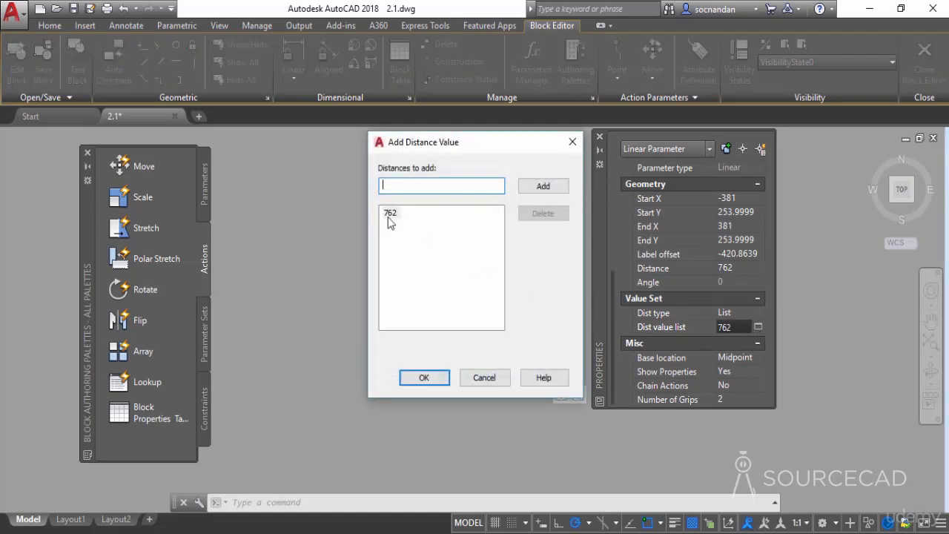
left_click_drag(412, 149, 575, 171)
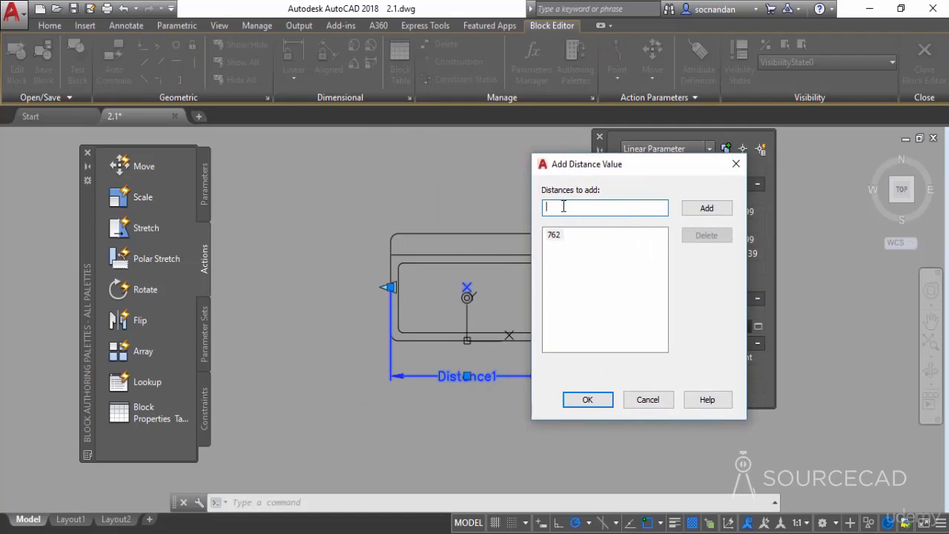
left_click(707, 208)
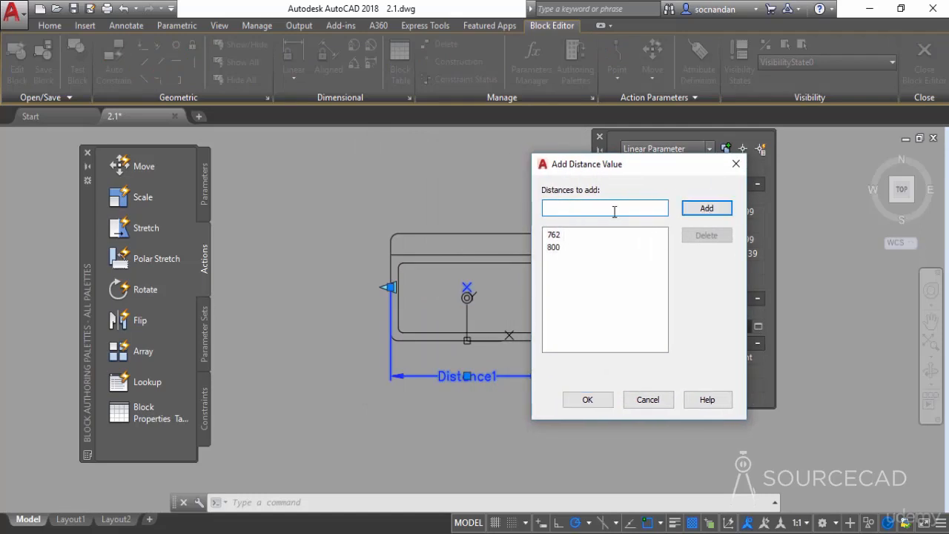
type("850")
left_click(707, 209)
type("900")
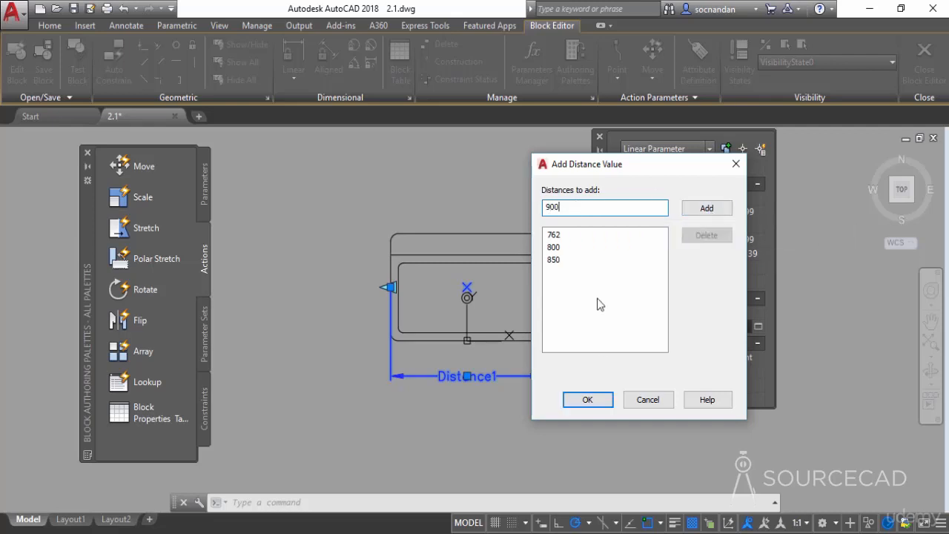
left_click(587, 399)
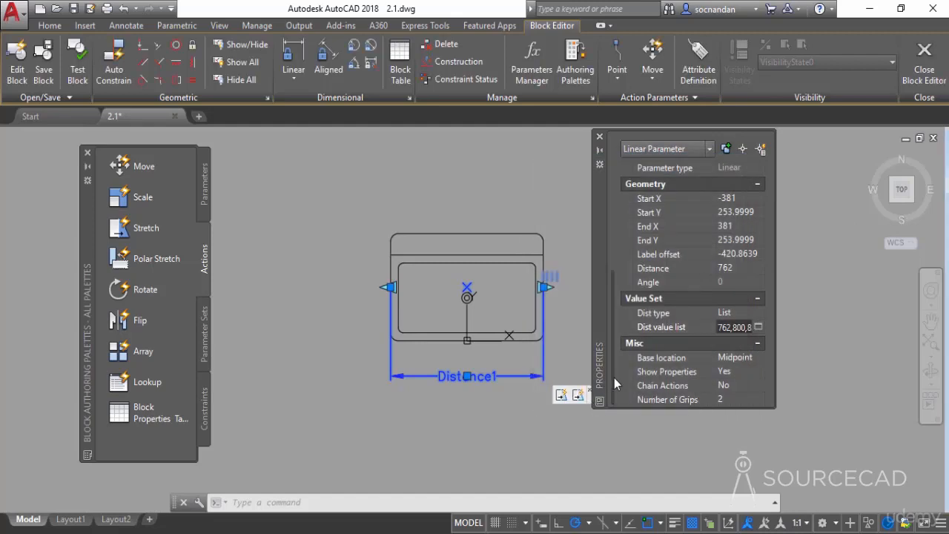
left_click(599, 138)
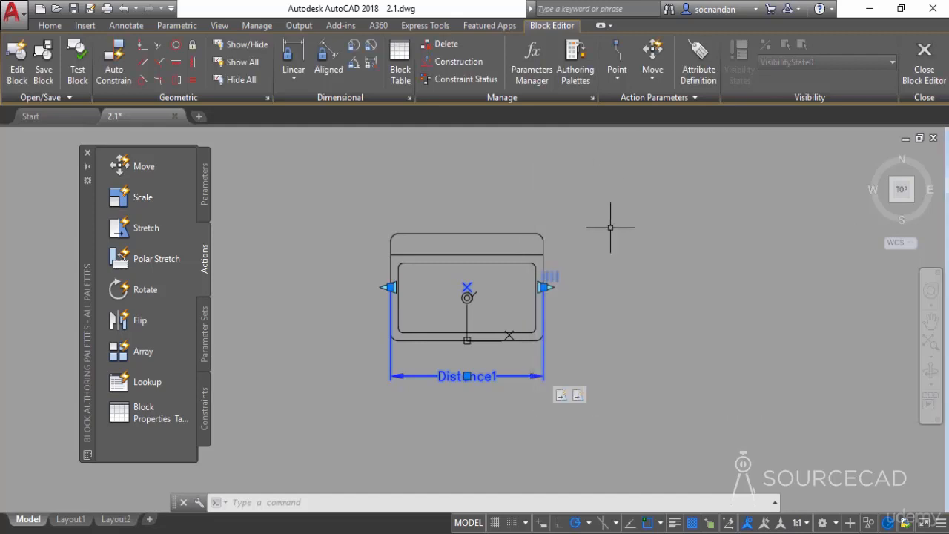
Test the Sink block by stretching its right grip to the 900 width and back to 850
left_click(81, 72)
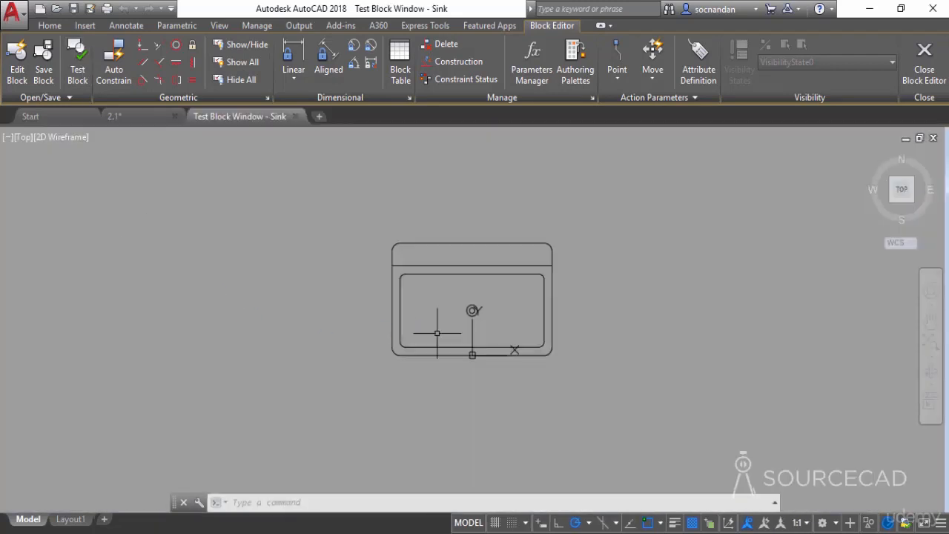
left_click(552, 245)
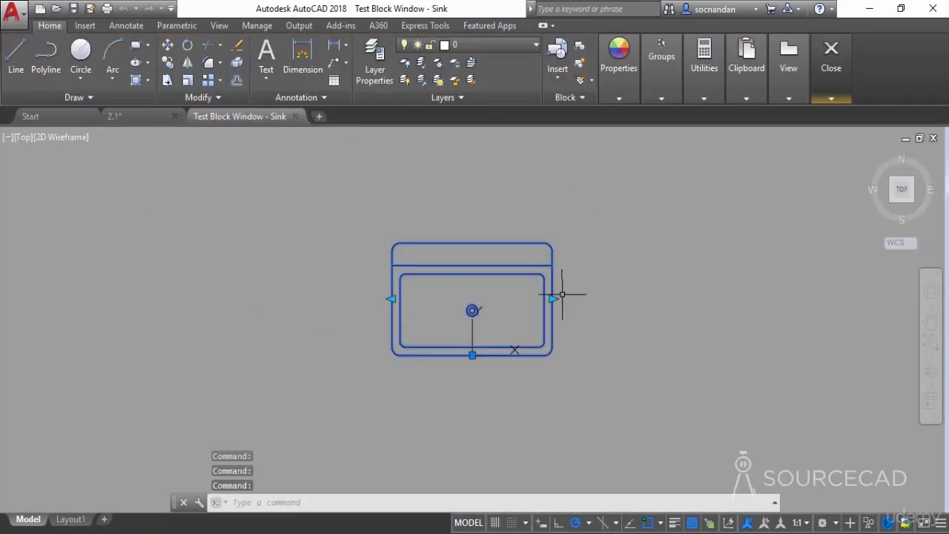
left_click(553, 299)
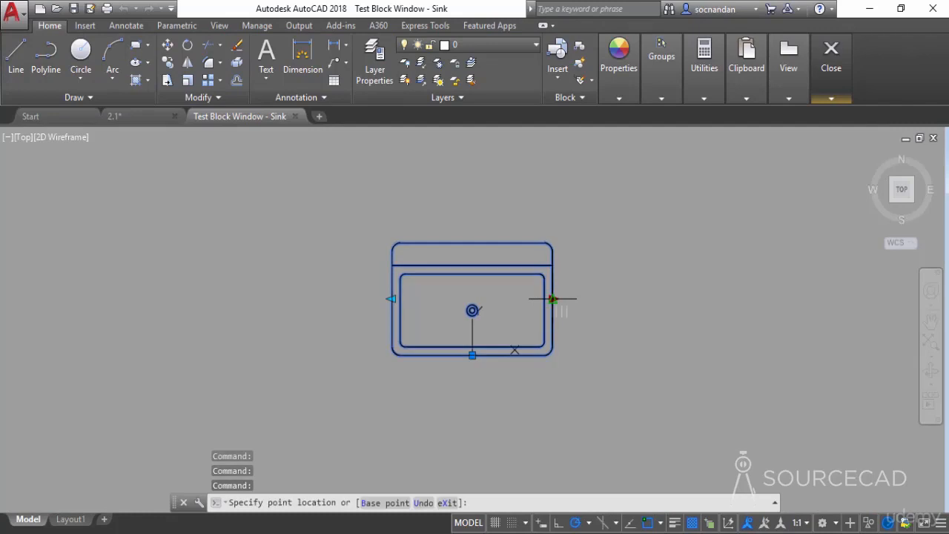
scroll(553, 299, "up", 8)
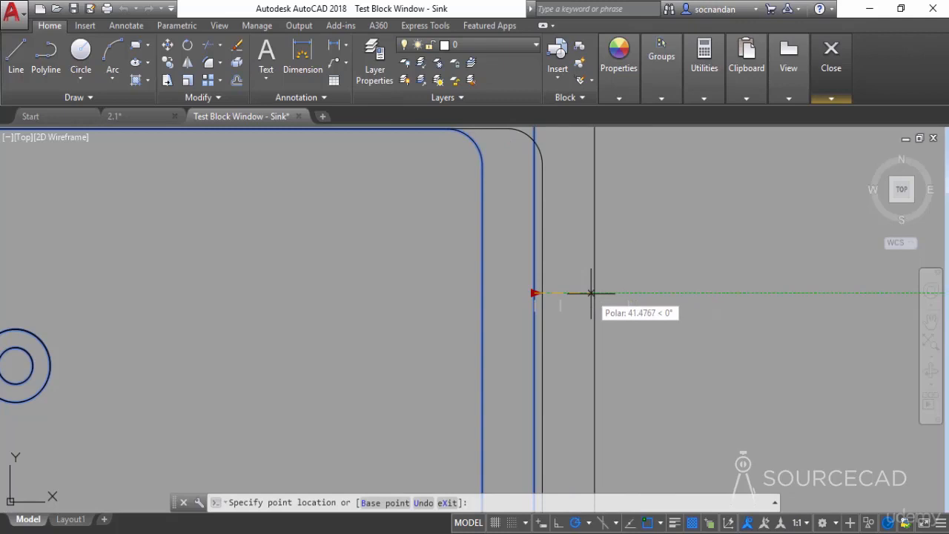
left_click(629, 293)
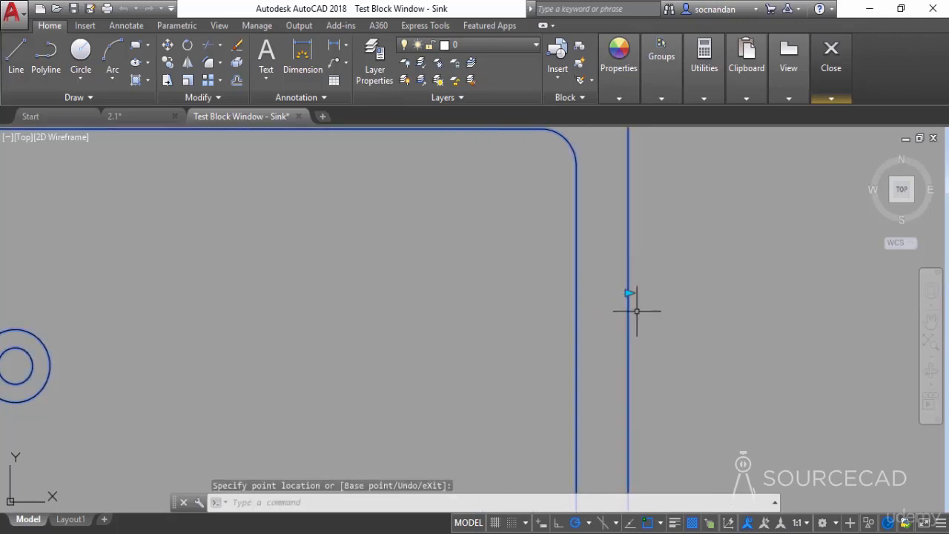
left_click(629, 293)
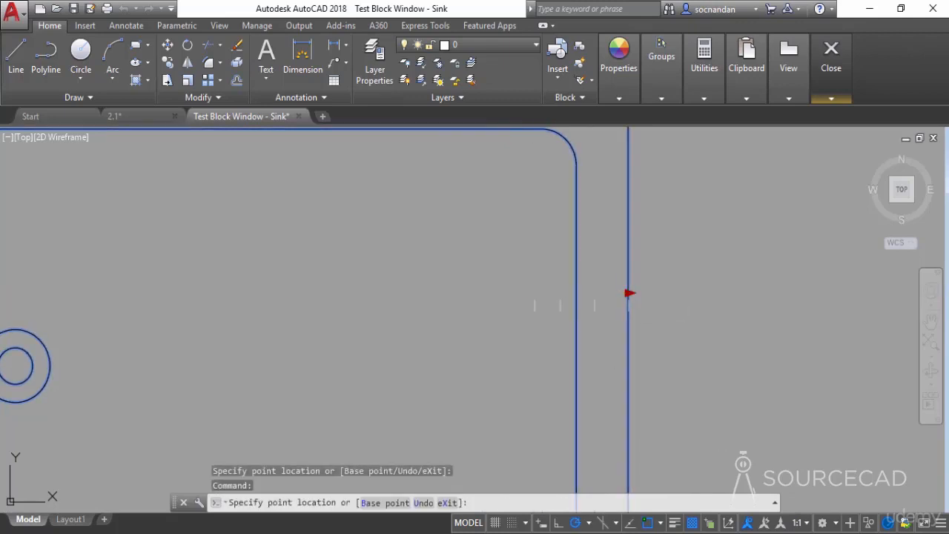
left_click(593, 293)
scroll(594, 294, "down", 3)
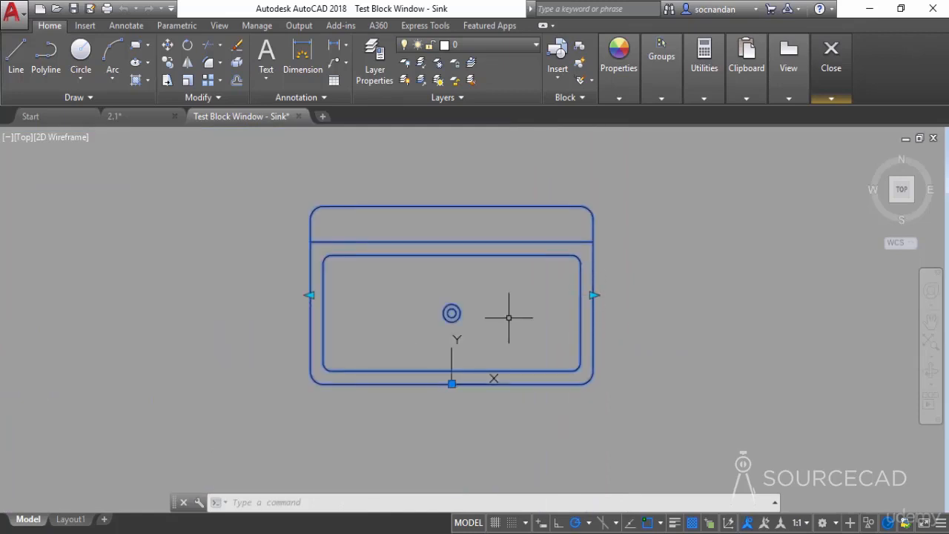
Test the left grip by stretching the sink outward to the 900 width, and close the block test
left_click(310, 295)
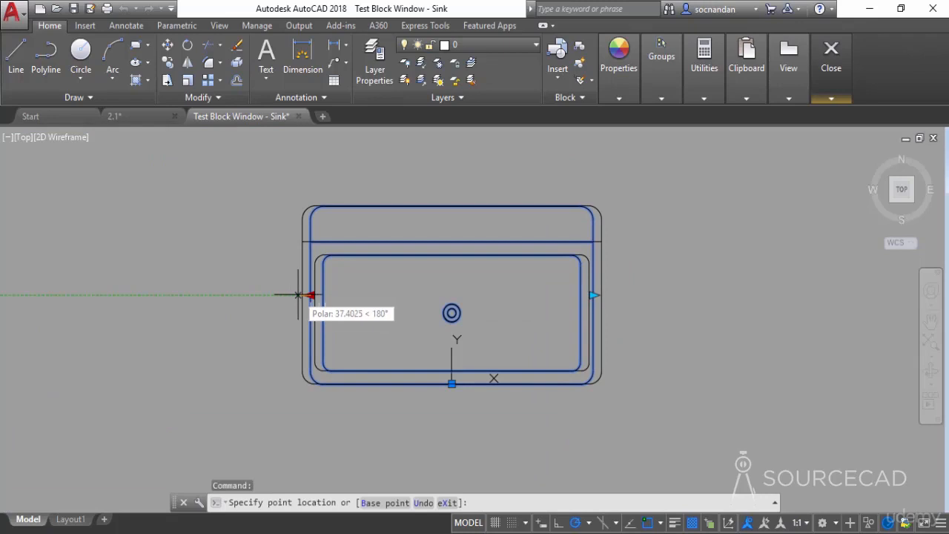
left_click(298, 296)
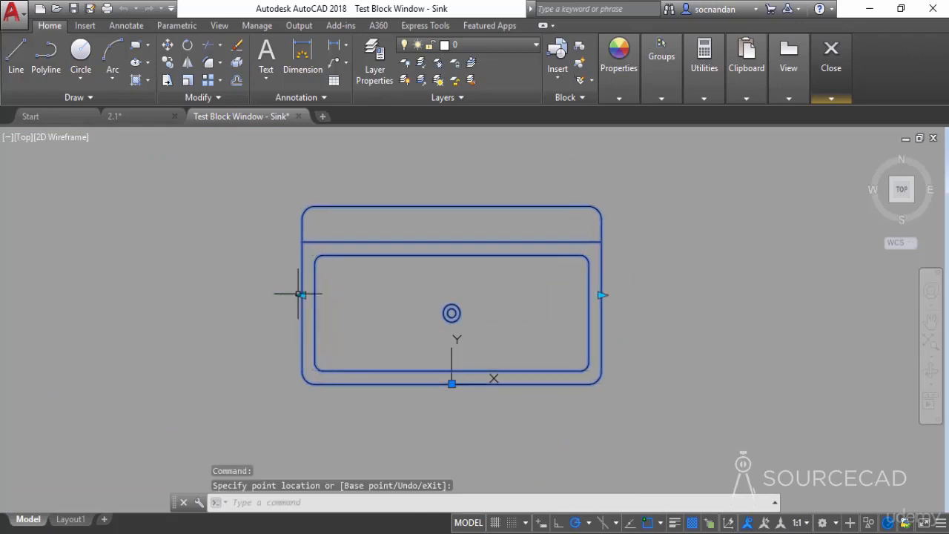
left_click(820, 85)
left_click(833, 133)
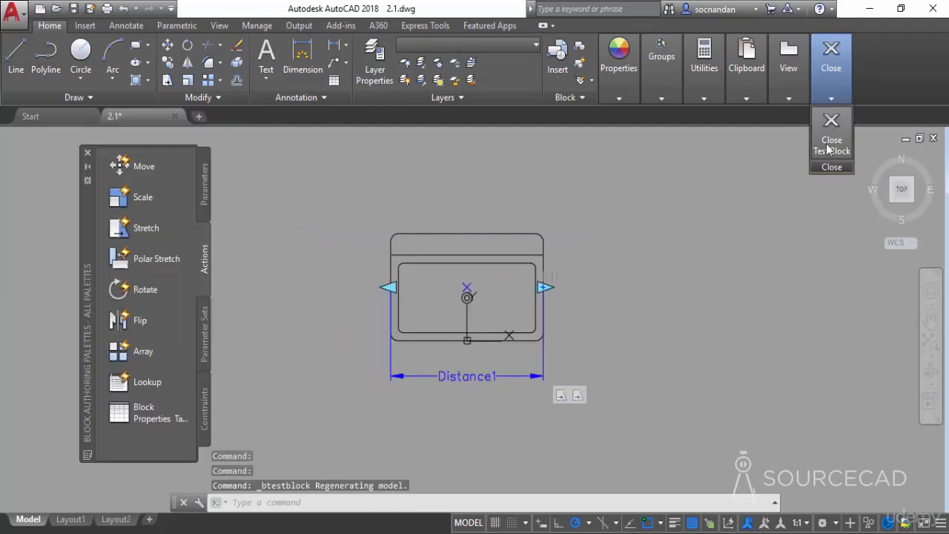
Set the number of grips of the Distance1 linear parameter to 1
left_click(467, 376)
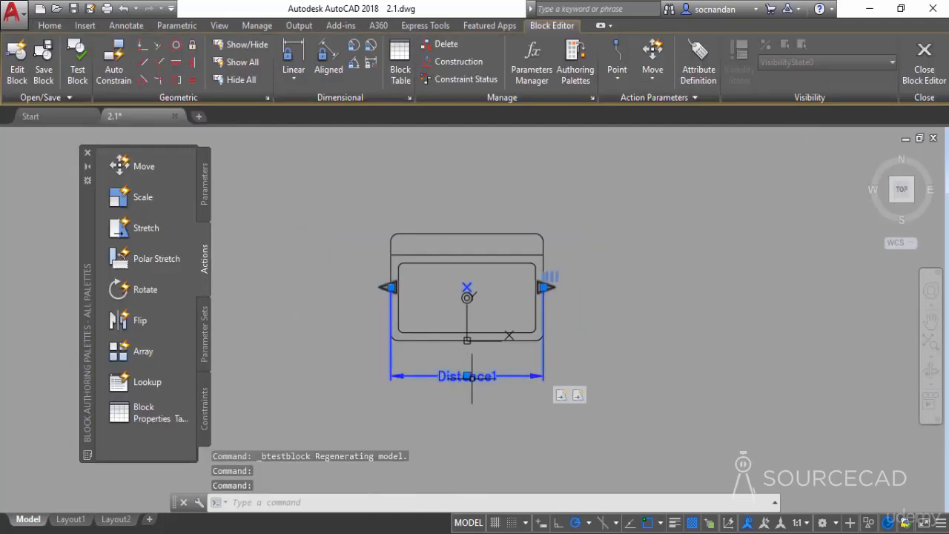
right_click(607, 251)
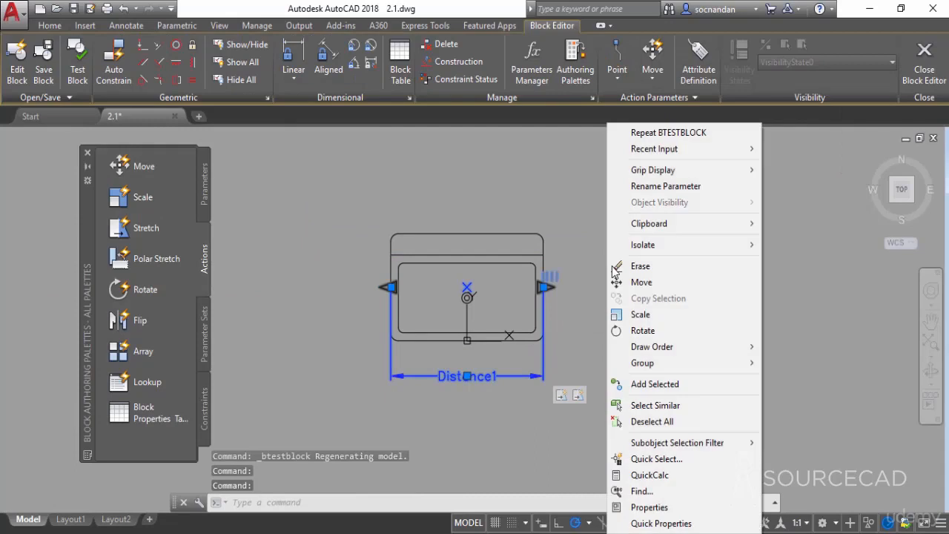
left_click(682, 507)
left_click_drag(613, 295, 618, 414)
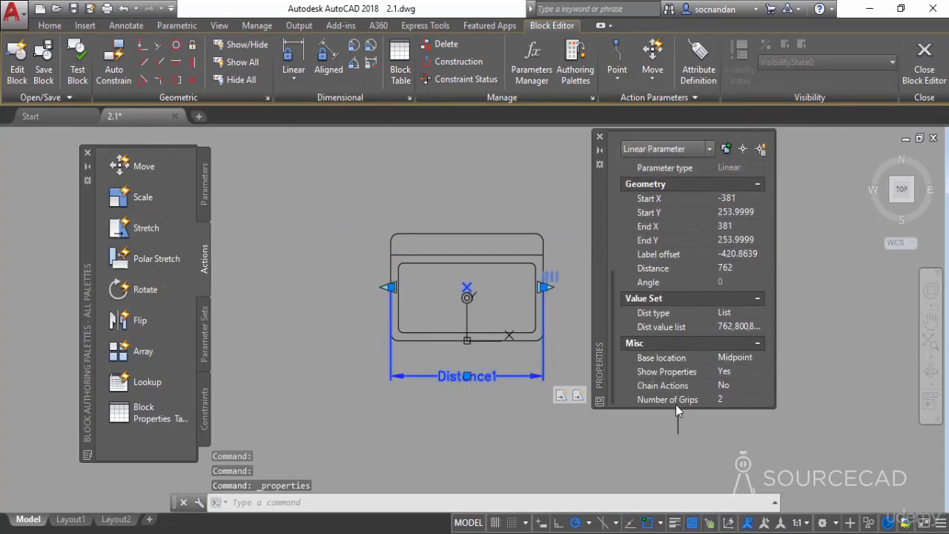
left_click(754, 399)
left_click(757, 399)
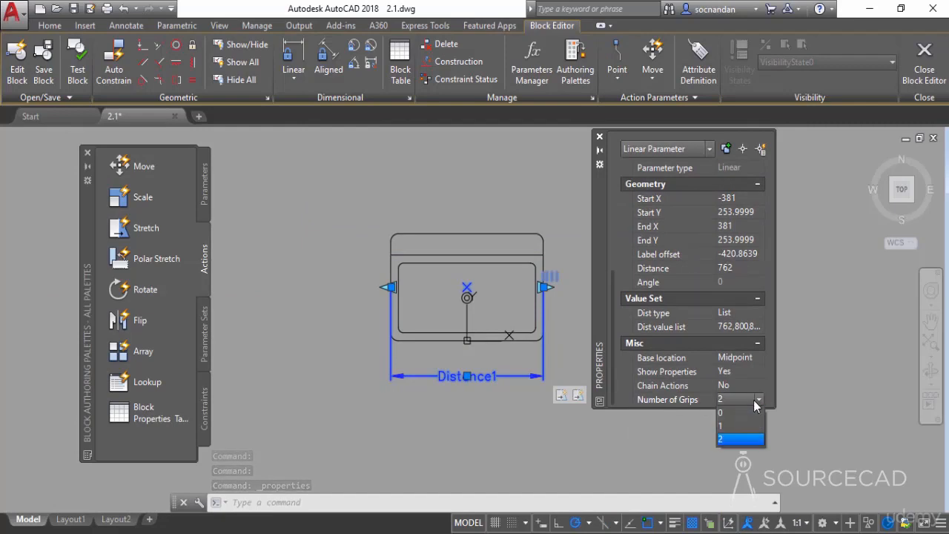
left_click(724, 425)
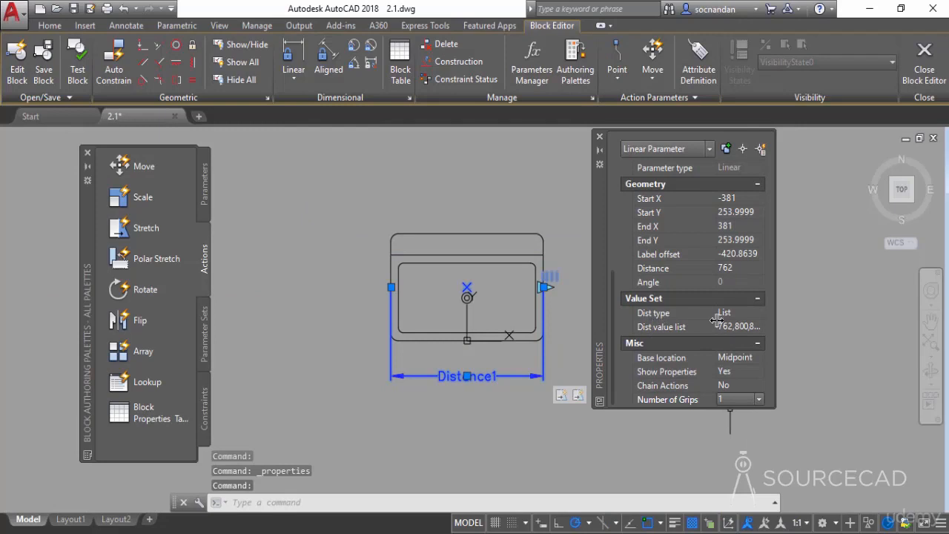
Change the linear parameter's distance type to Increment and set the distance increment to 200
left_click(756, 312)
left_click(757, 314)
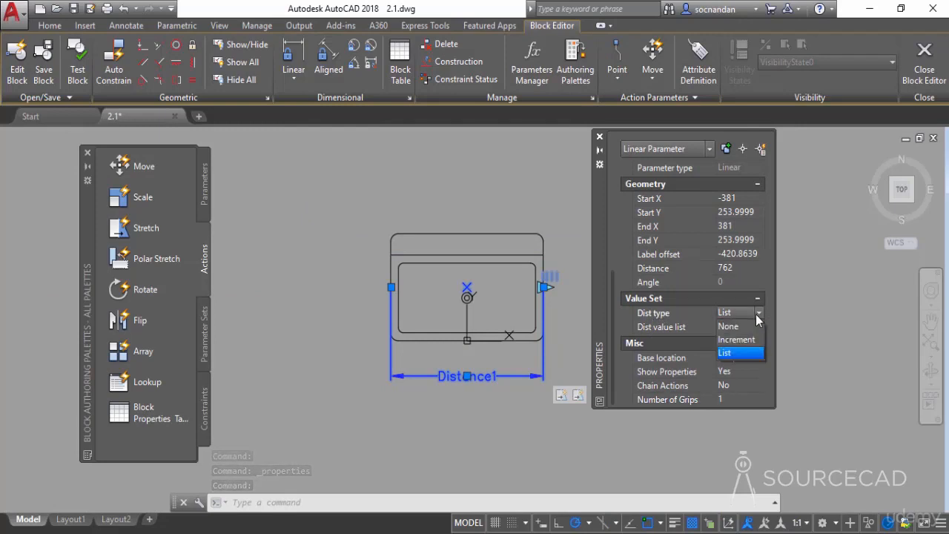
left_click(750, 340)
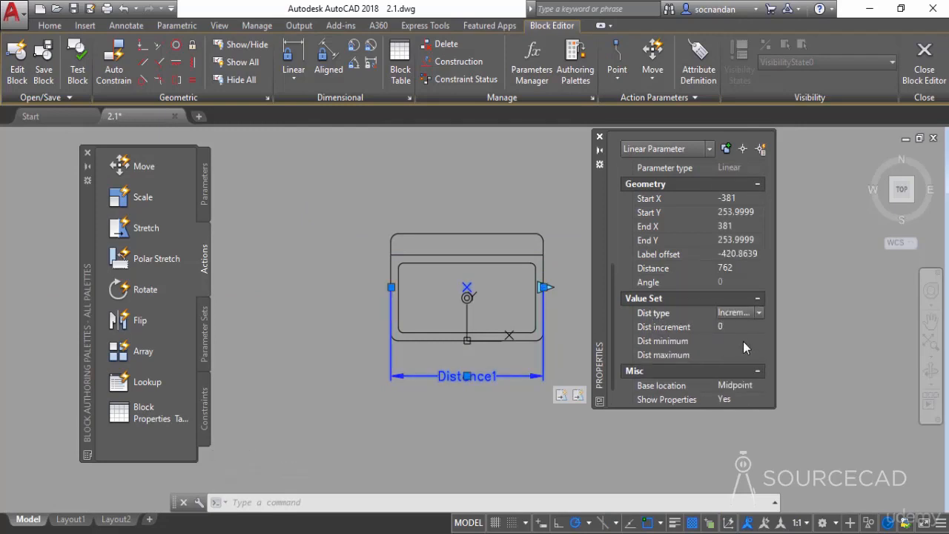
left_click(730, 327)
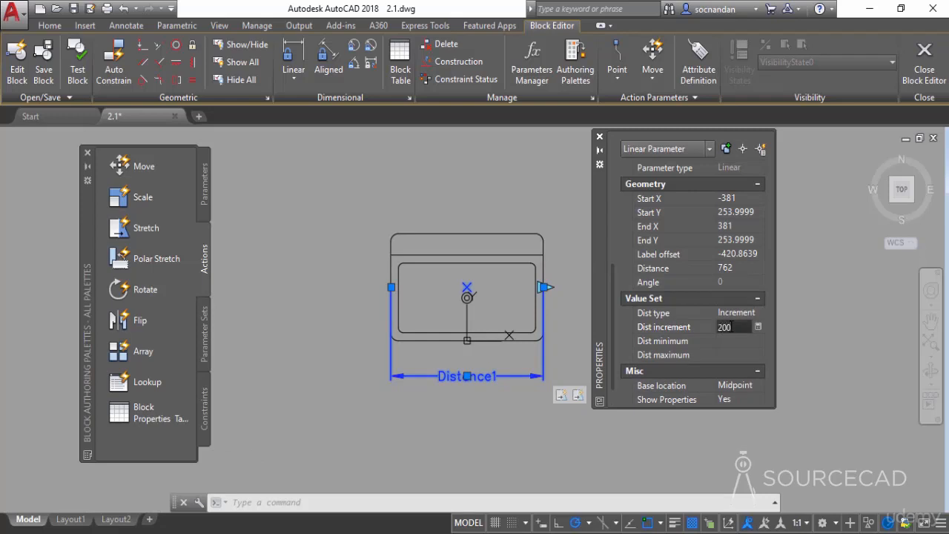
key("Return")
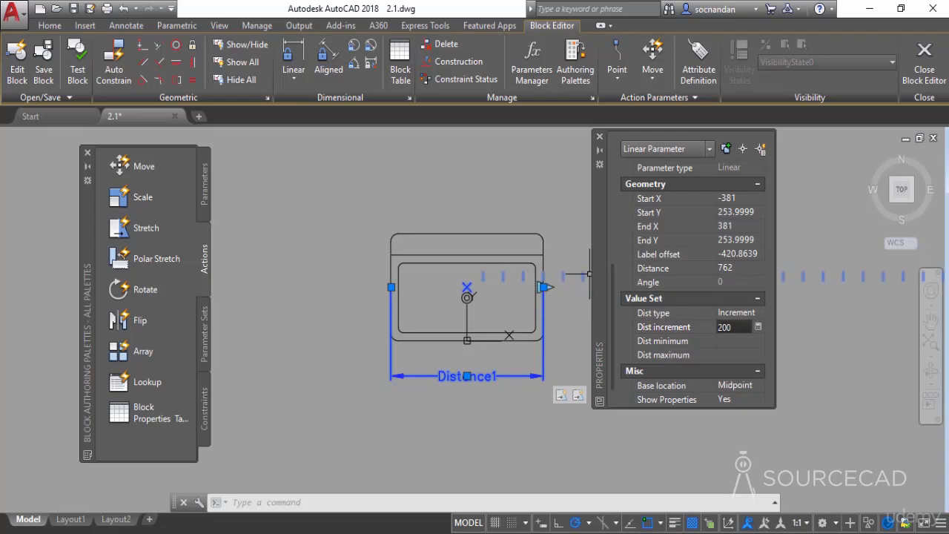
Set the linear parameter's maximum distance to 1200 and close its properties
left_click(728, 355)
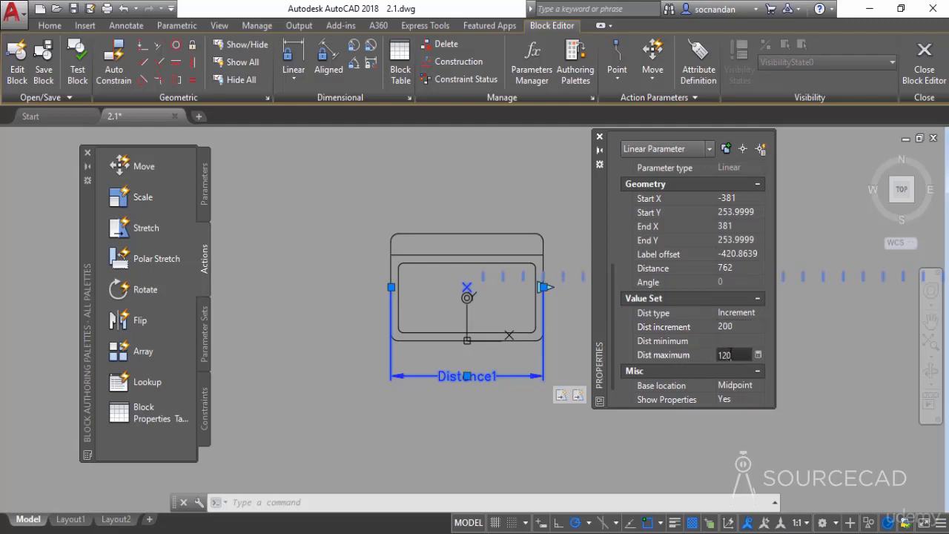
key("Return")
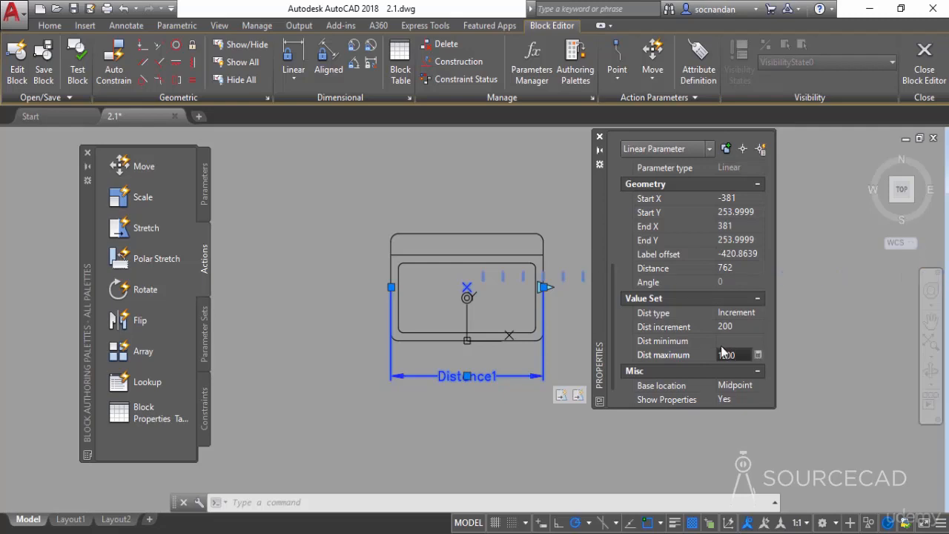
left_click(601, 138)
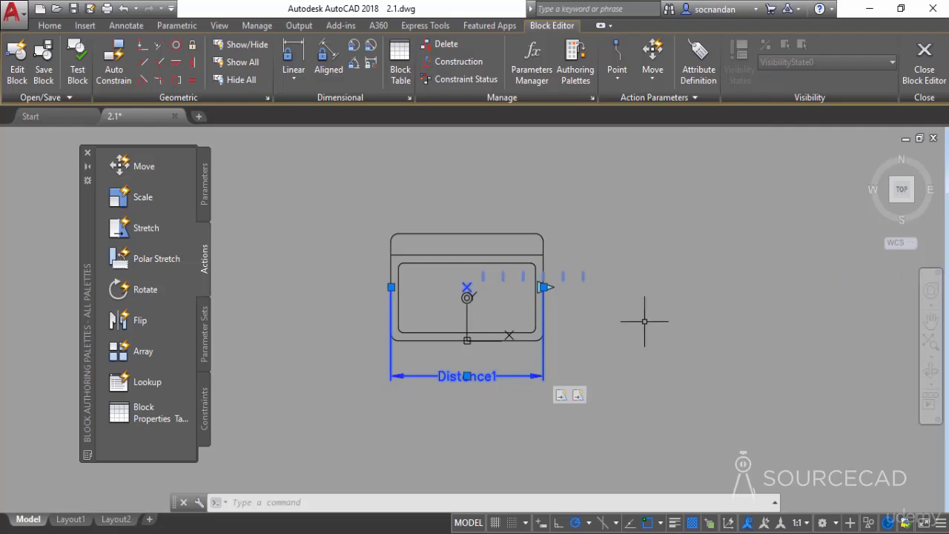
Test the Sink block by stretching its single grip outward twice, one 200 increment each time, and close the block test
left_click(77, 67)
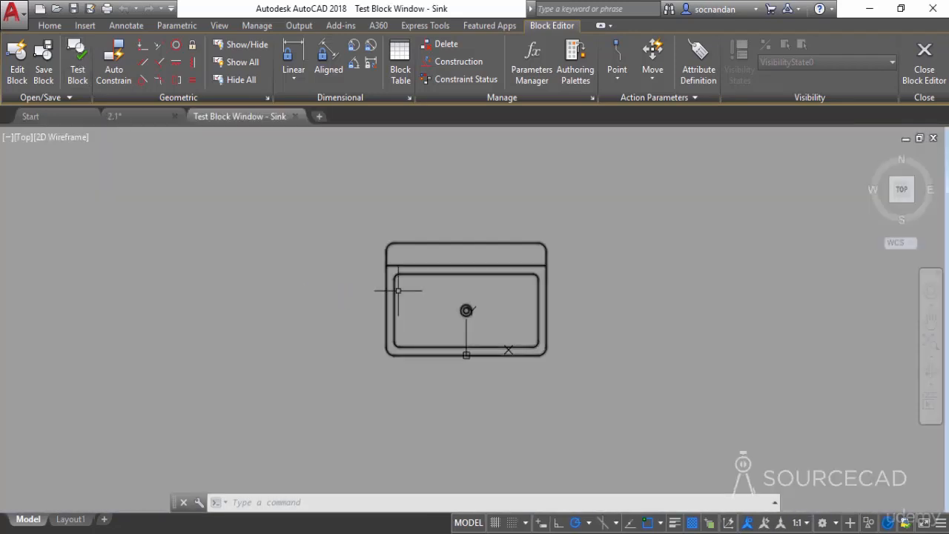
left_click(490, 264)
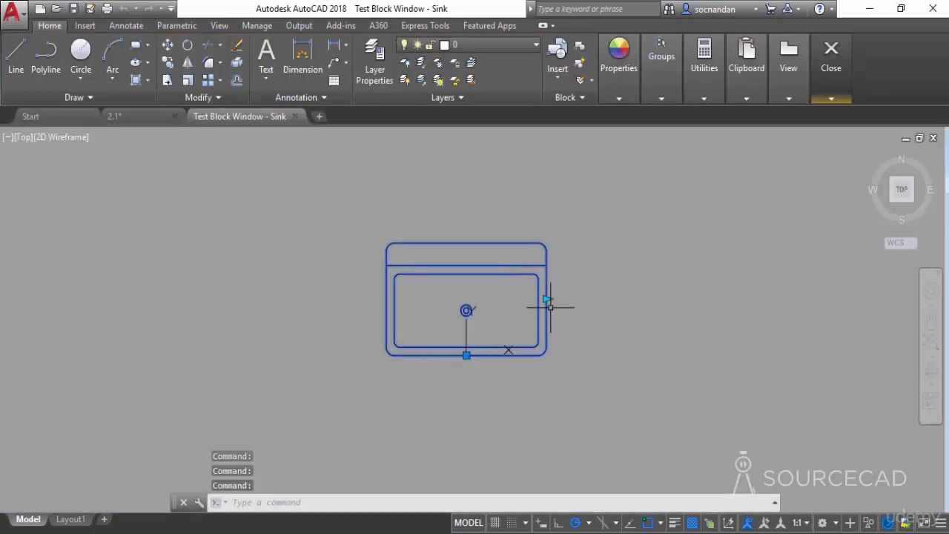
left_click(546, 299)
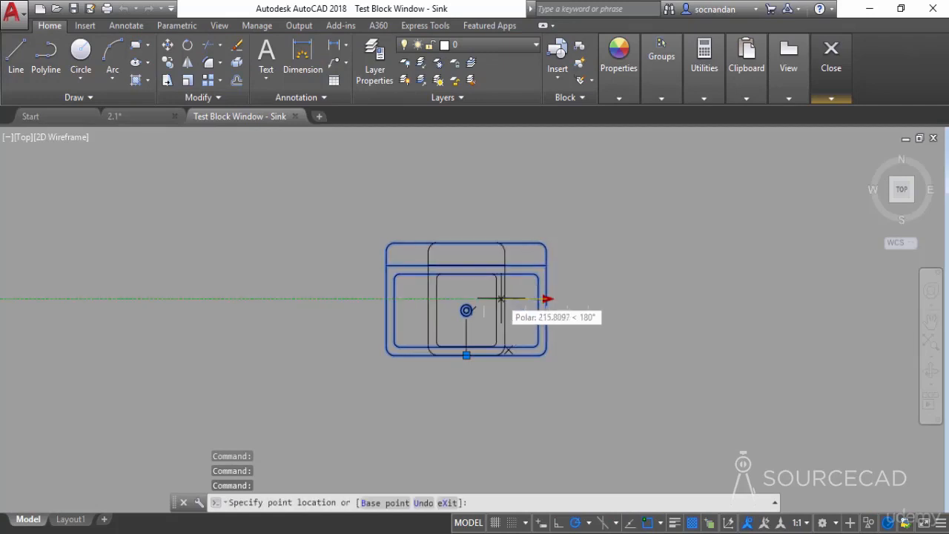
left_click(567, 299)
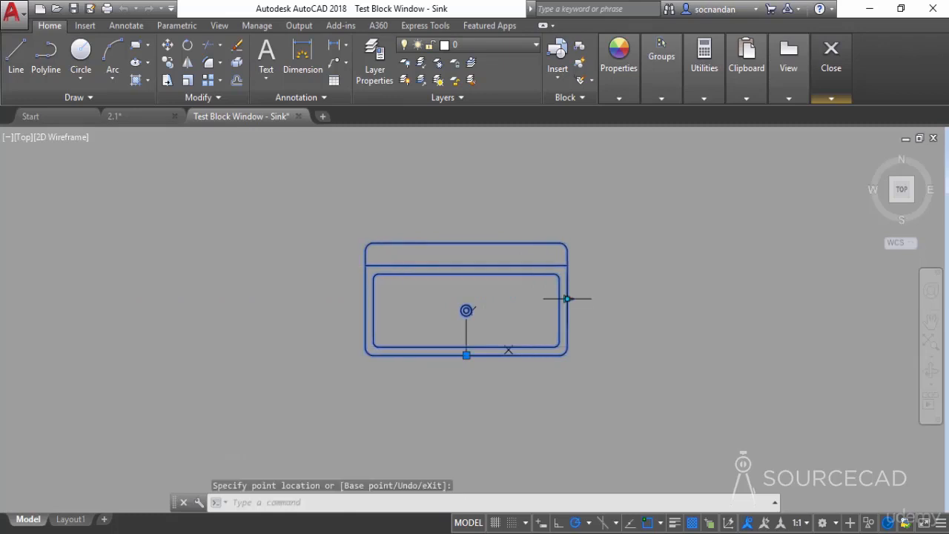
left_click(567, 298)
left_click(585, 299)
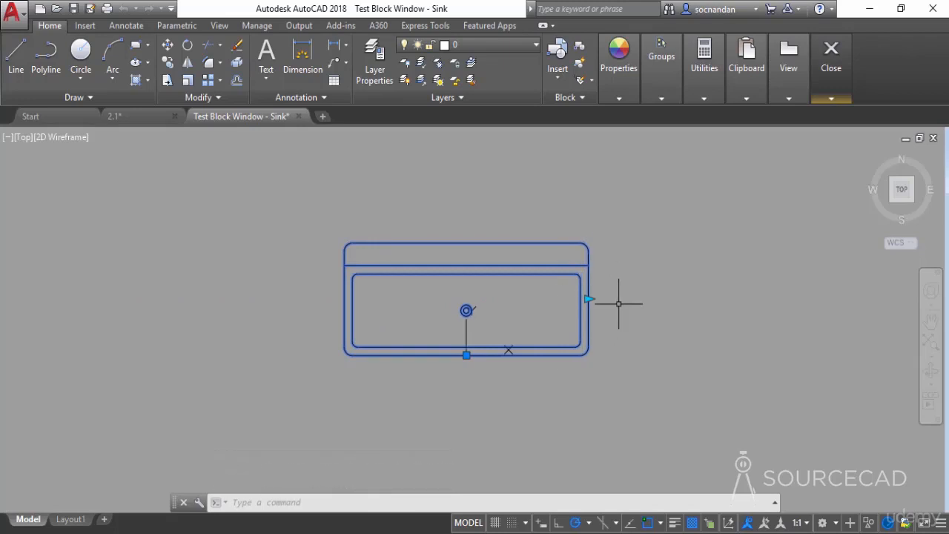
left_click(832, 78)
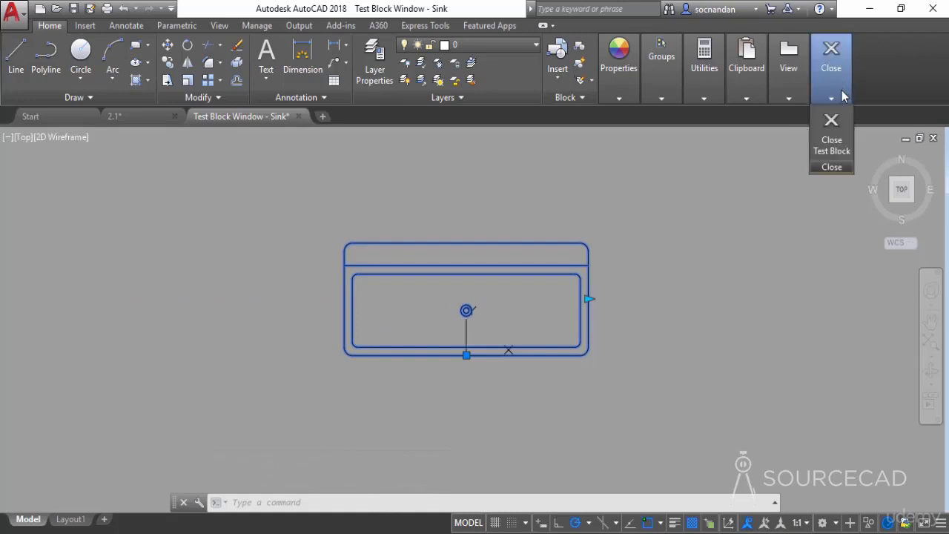
left_click(832, 145)
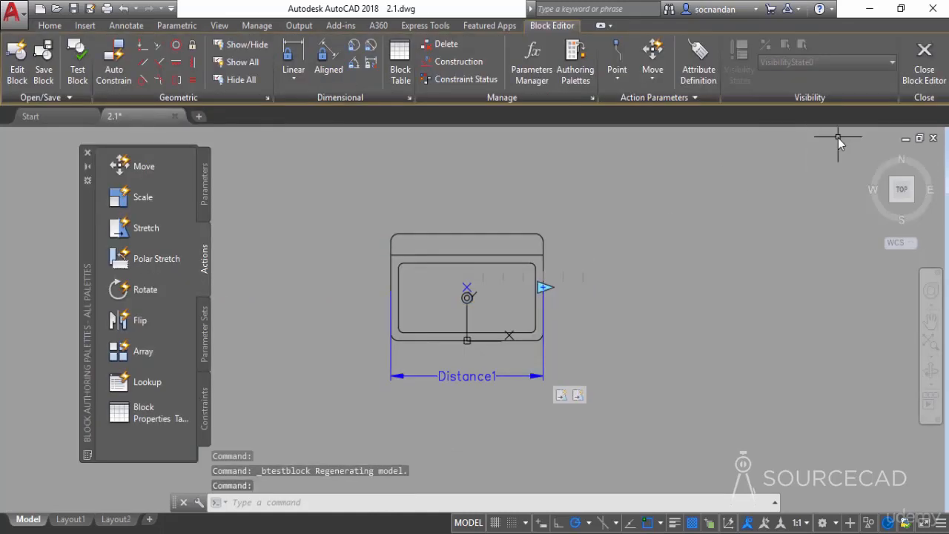
Save the Sink block definition and exit the Block Editor
left_click(44, 64)
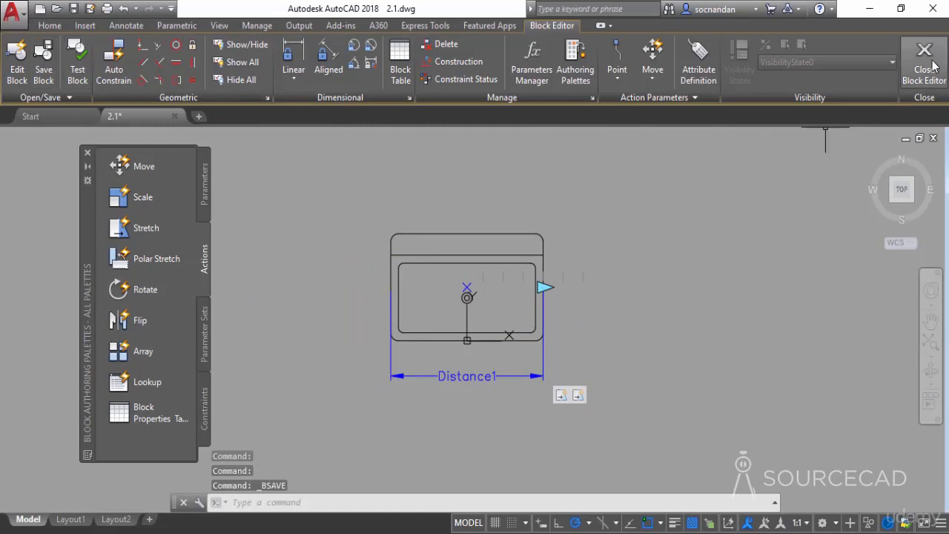
left_click(933, 66)
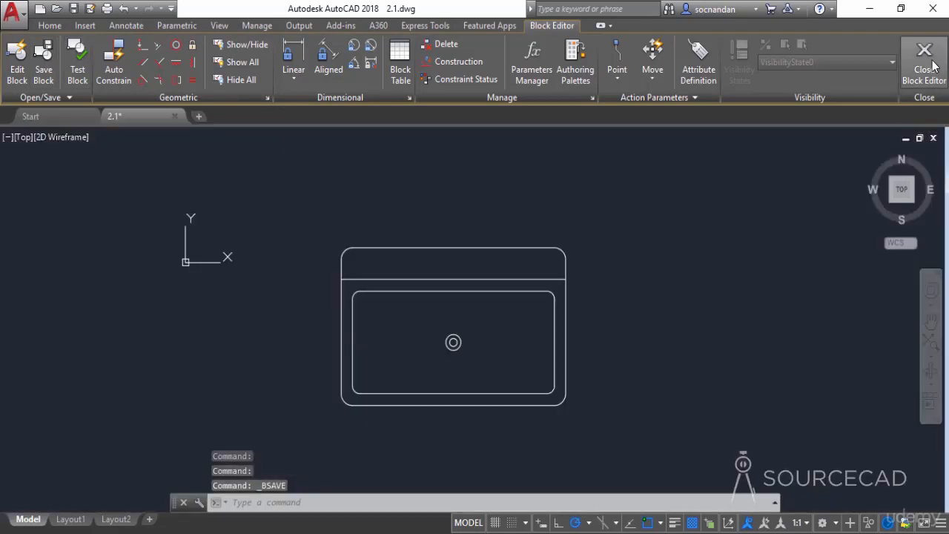
Narrow the Sink block in the drawing by one 200 increment using its stretch grip
left_click(524, 275)
left_click(566, 325)
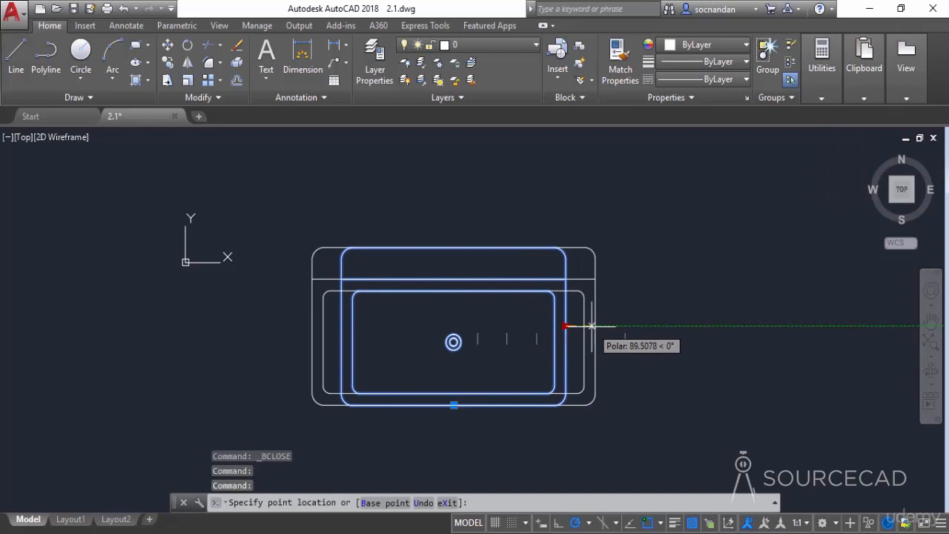
left_click(537, 325)
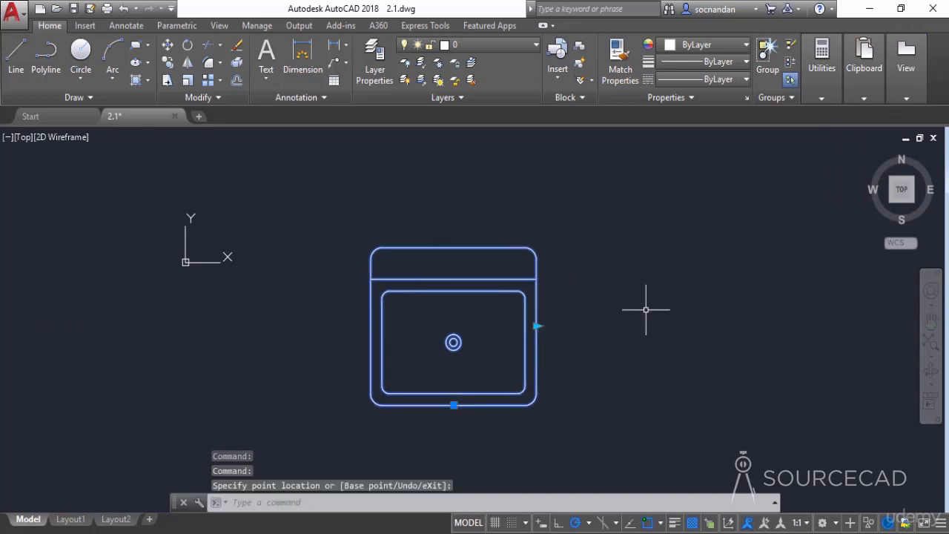